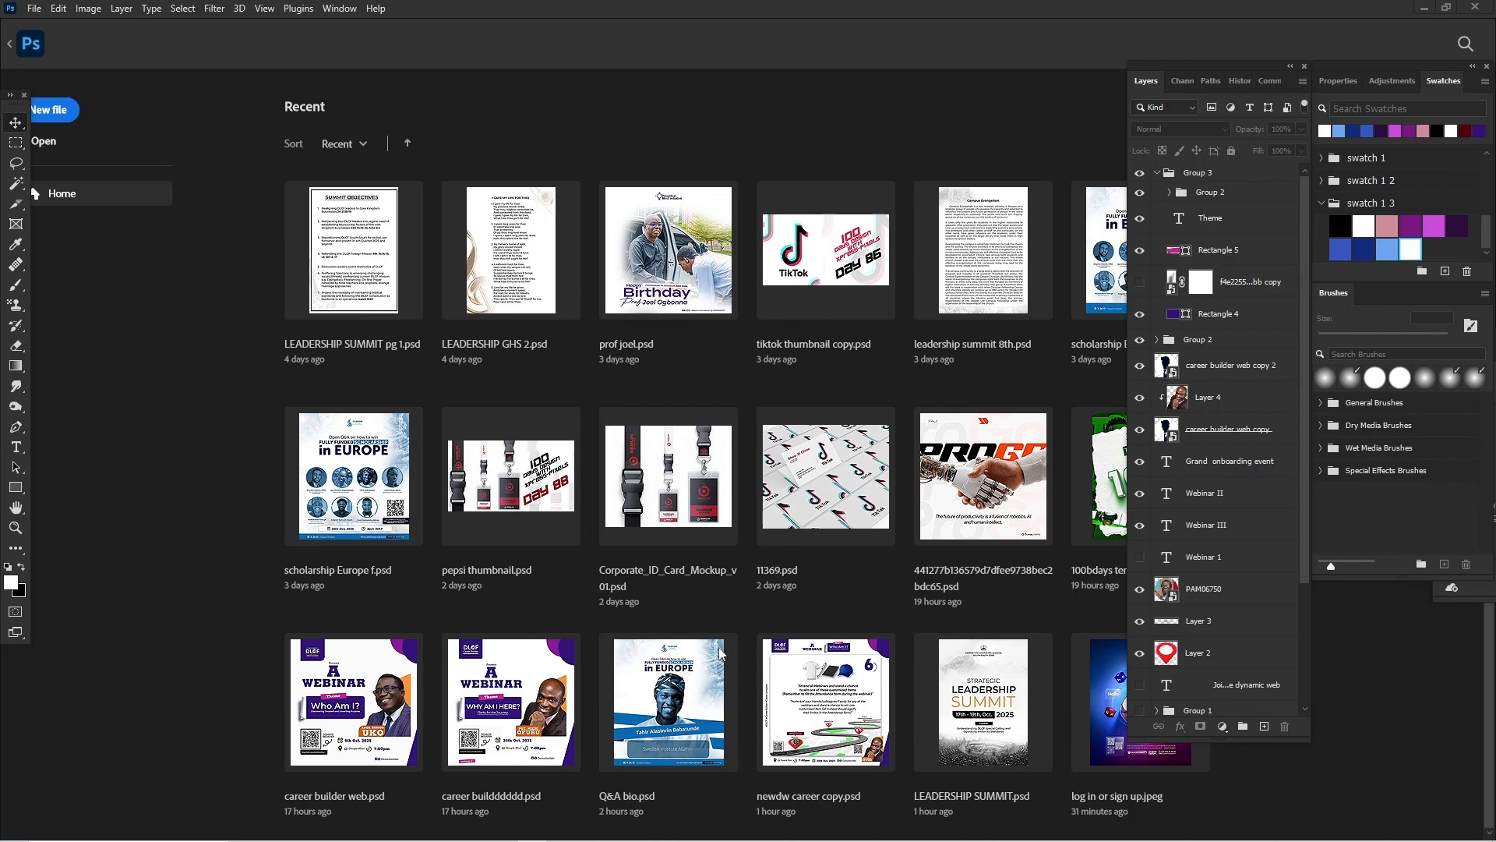
Step: Open the image log in or sign up.jpeg from the Downloads folder in Photoshop
mouse_move(405, 841)
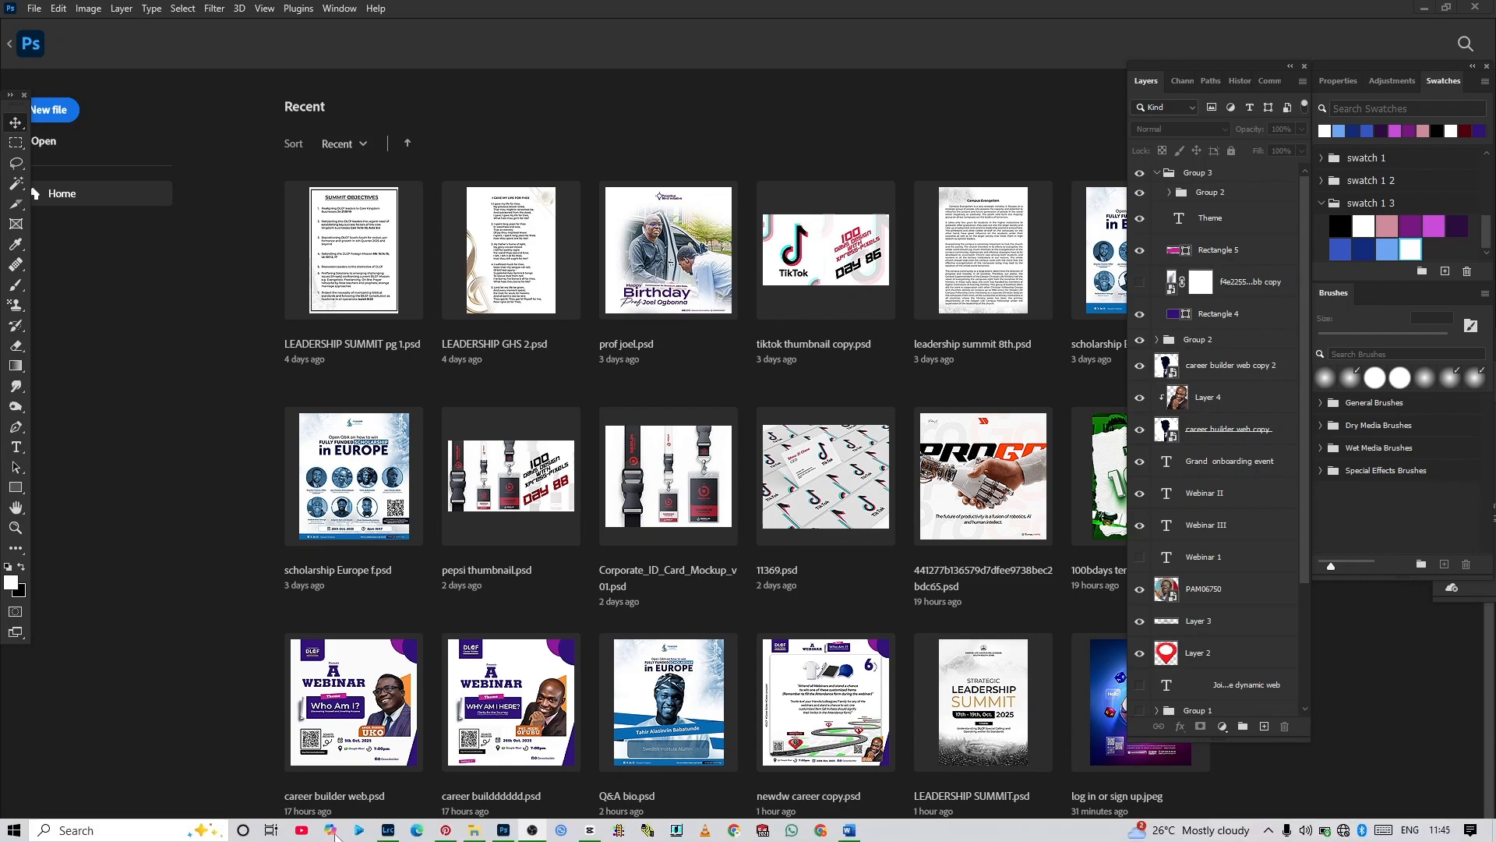
left_click(473, 831)
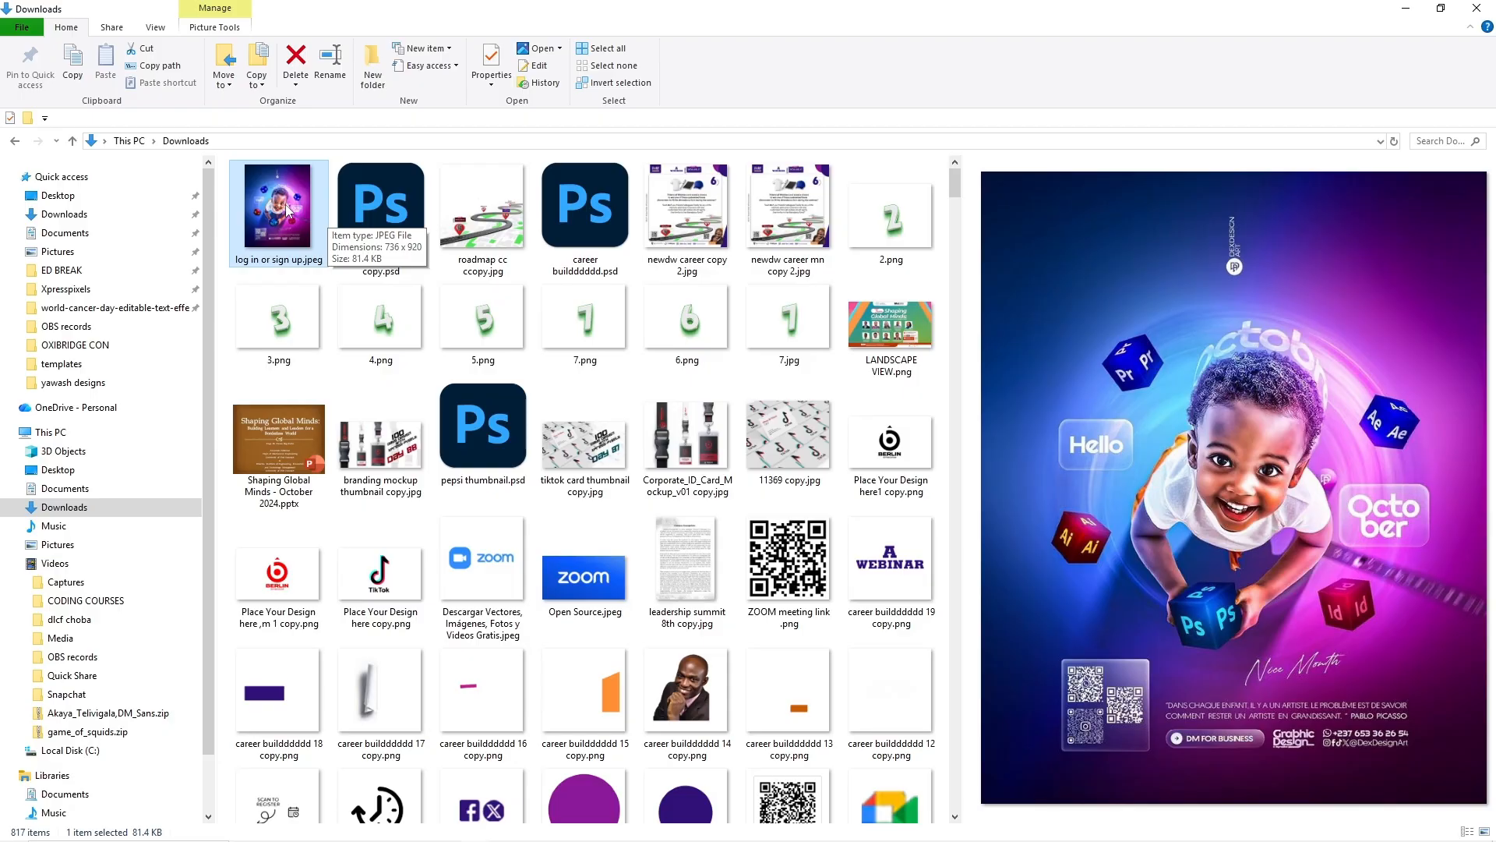
left_click_drag(286, 209, 558, 659)
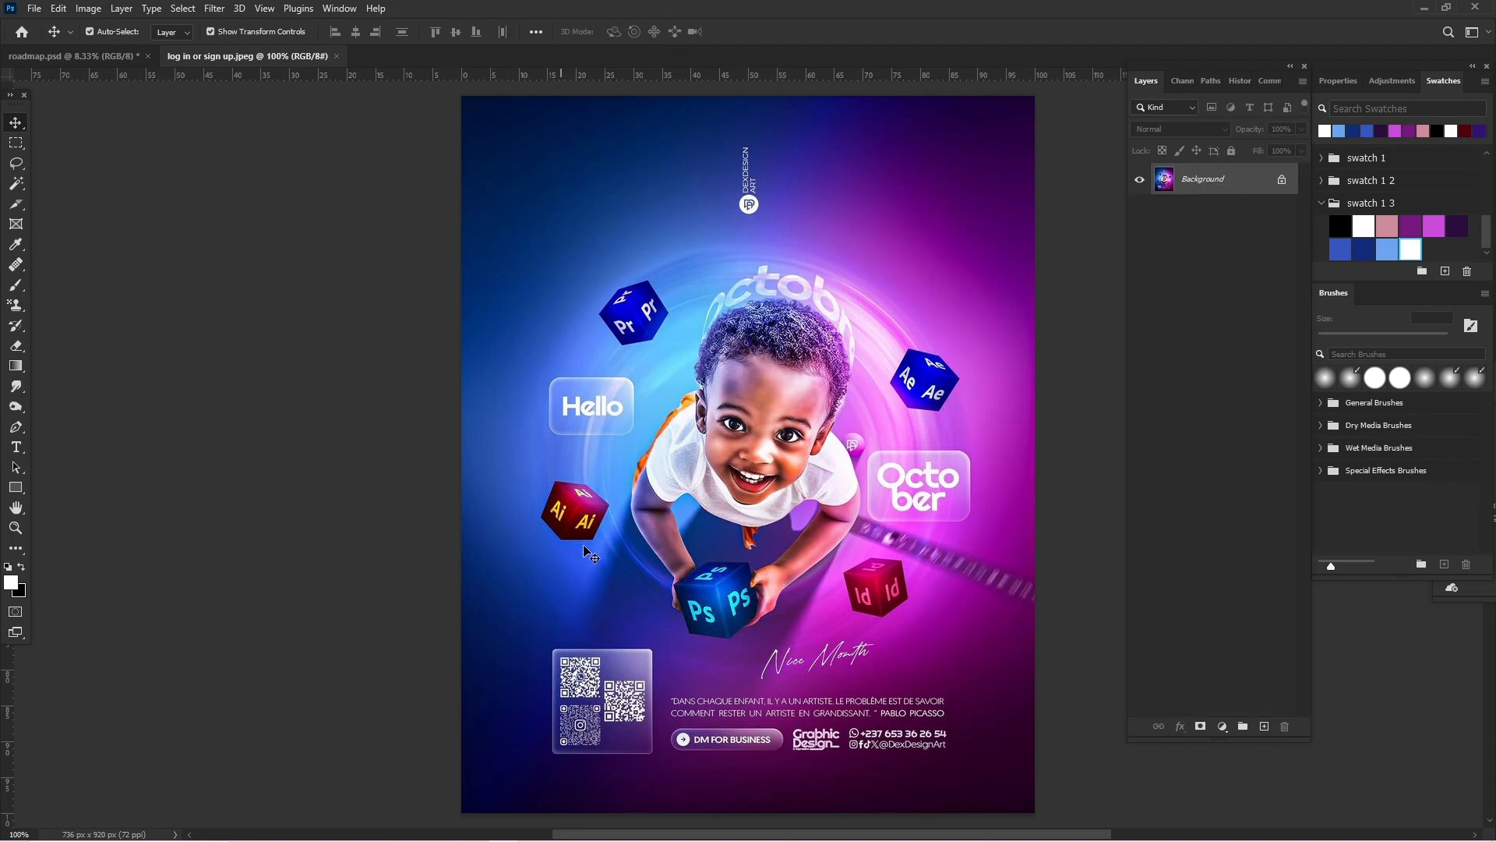
scroll(579, 543, "right", 5)
scroll(579, 543, "left", 3)
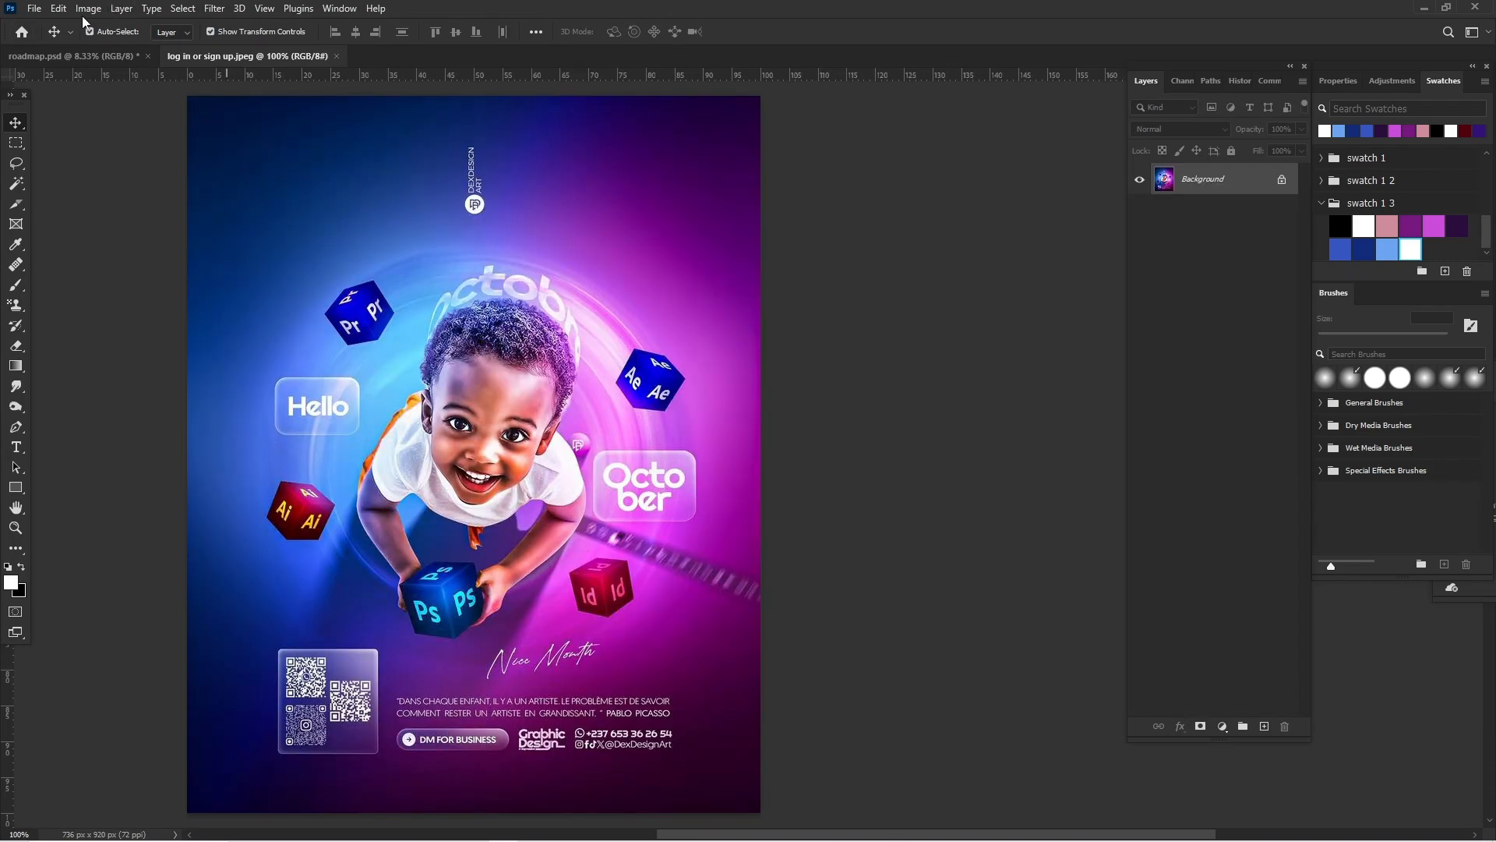
Step: Convert the image to Indexed Color with 10 colors, using the Local (Selective) palette and Diffusion dither
left_click(113, 10)
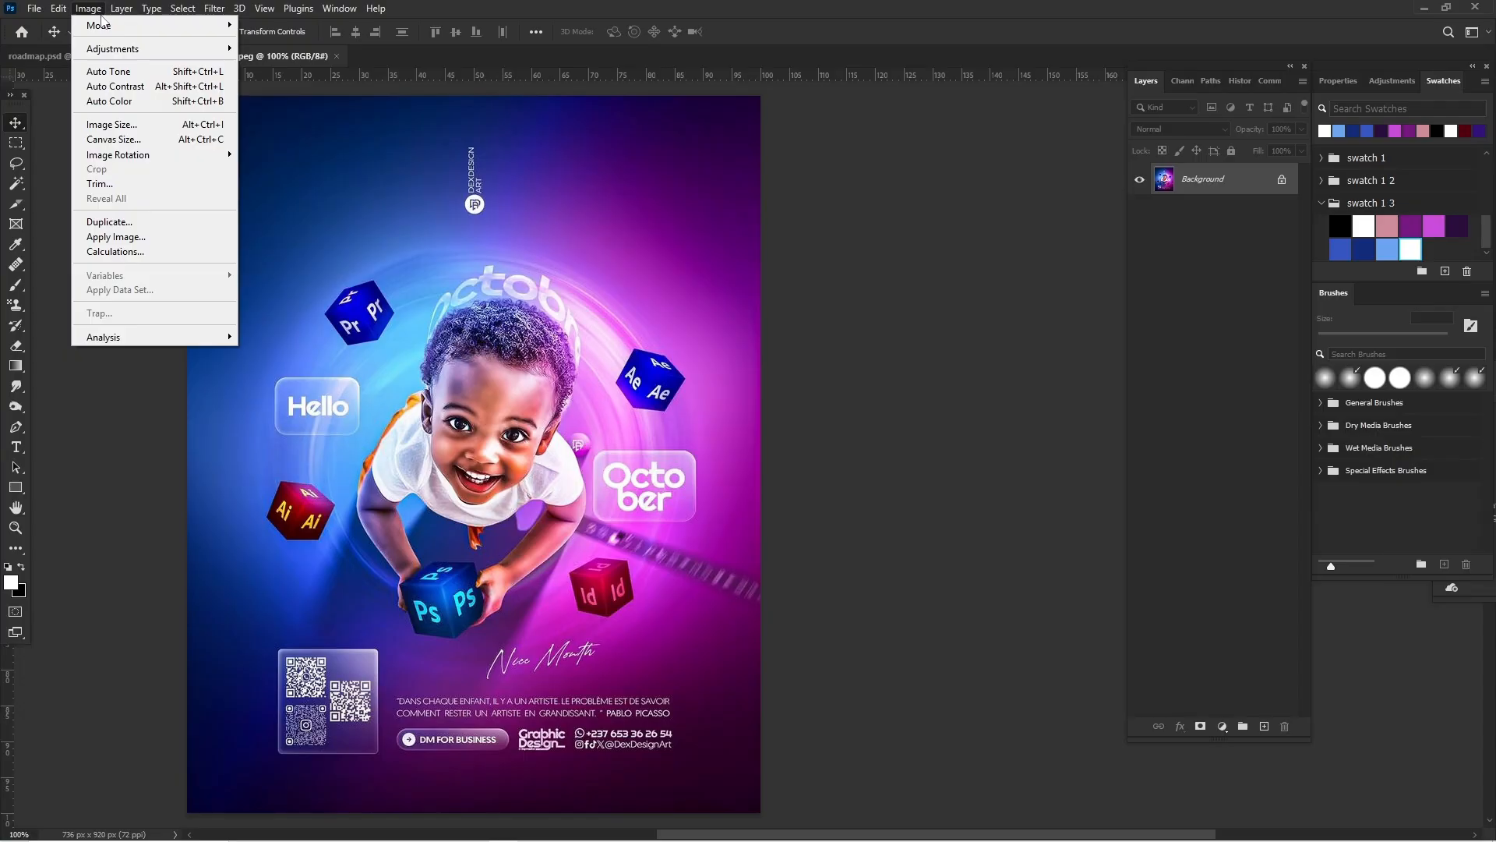
mouse_move(108, 26)
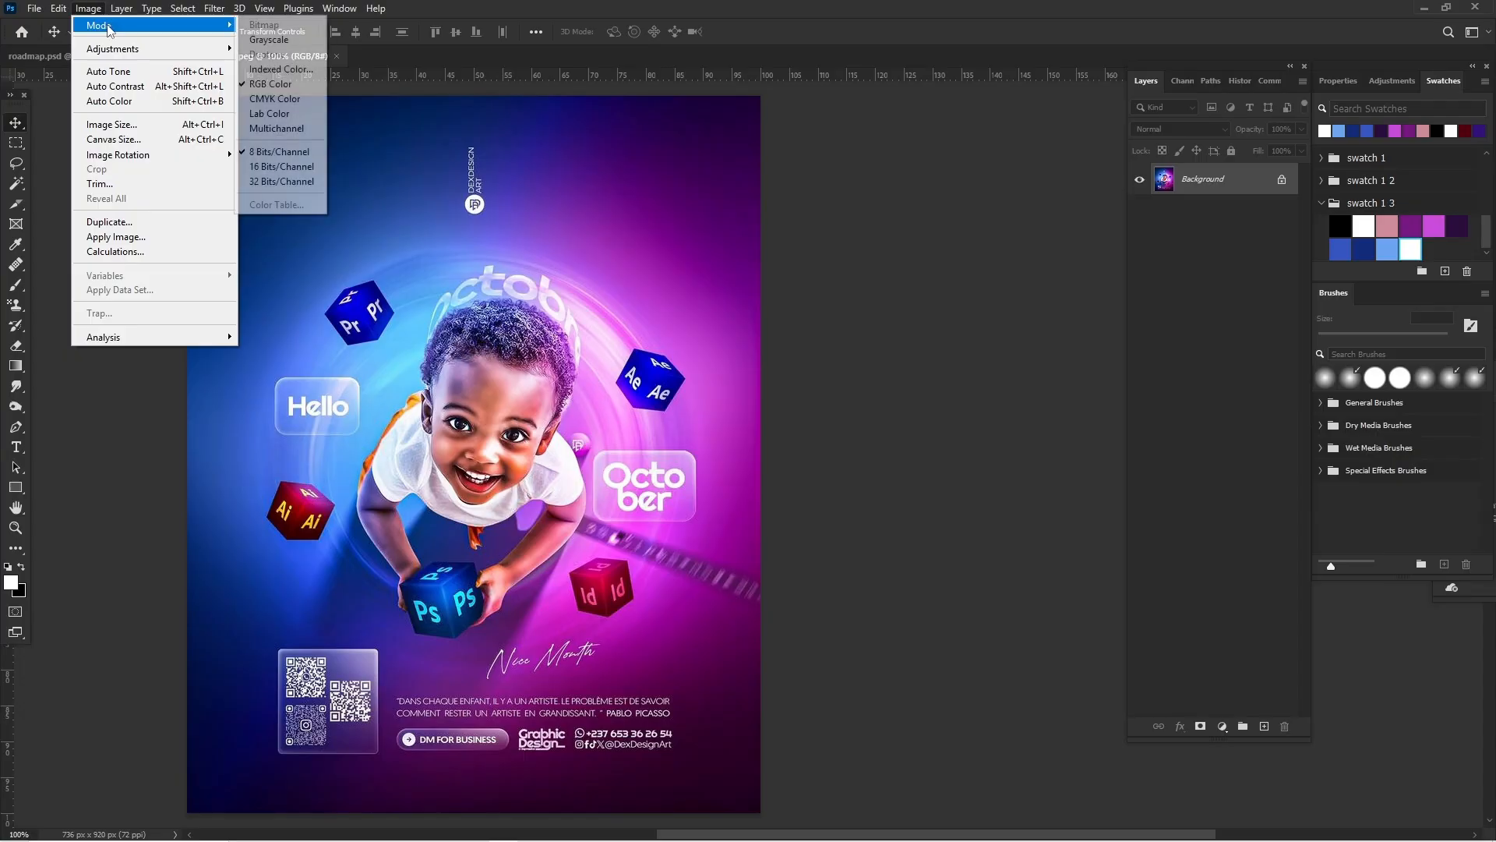
left_click(298, 153)
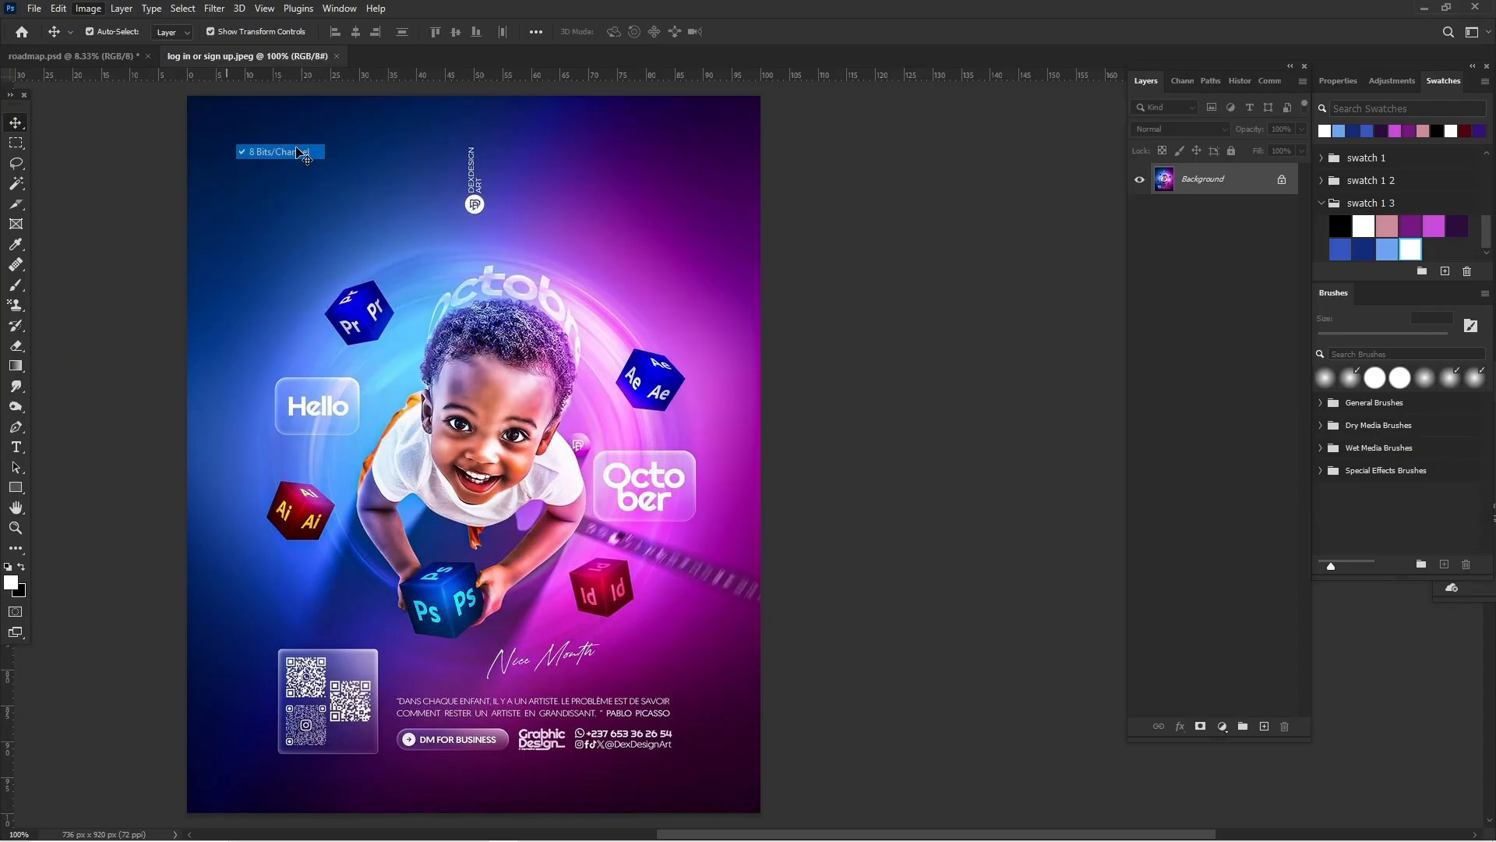
left_click(92, 10)
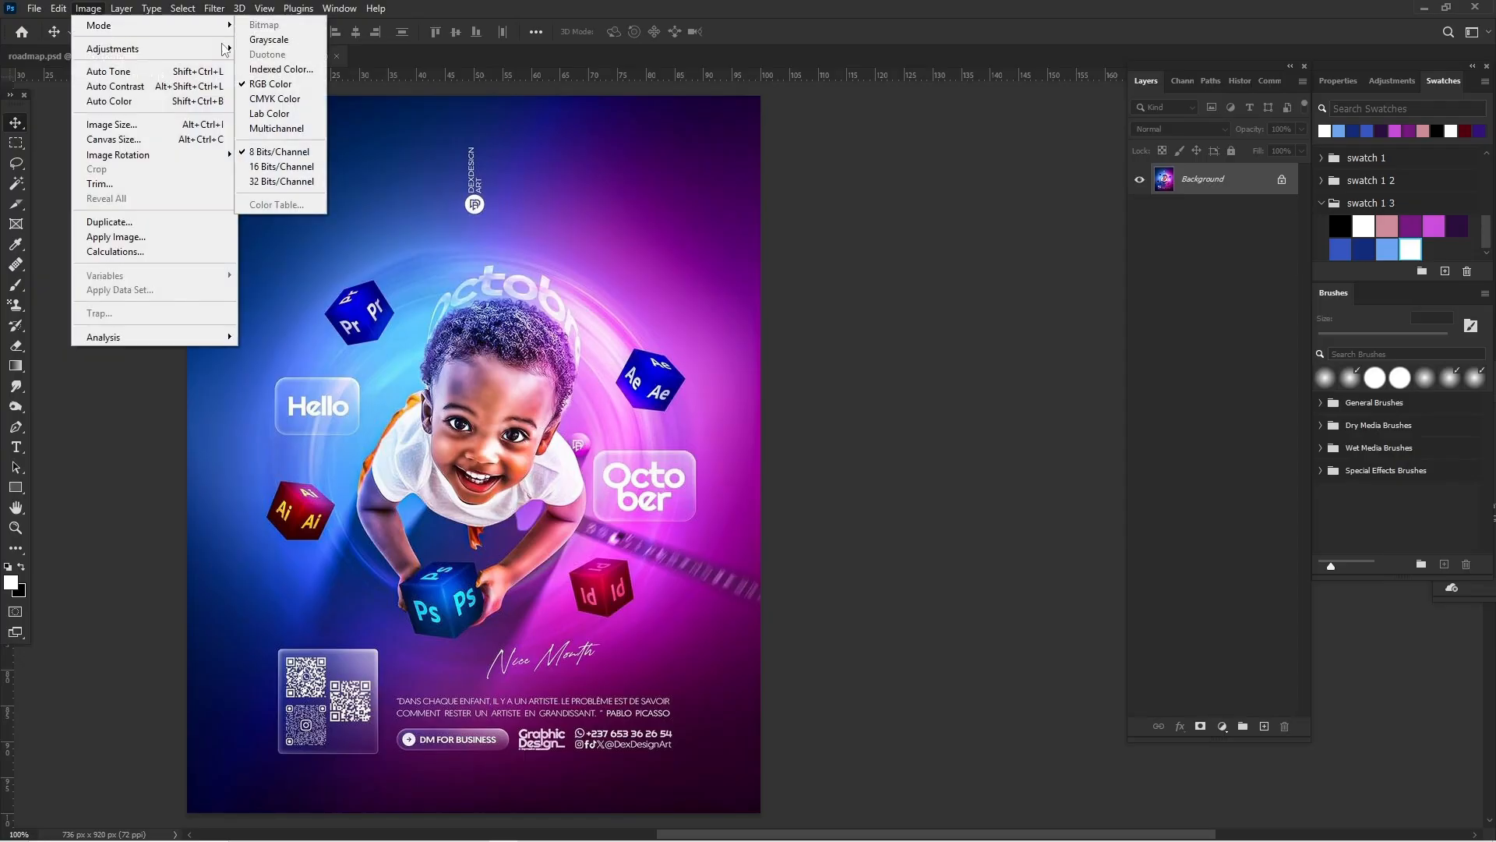
left_click(287, 71)
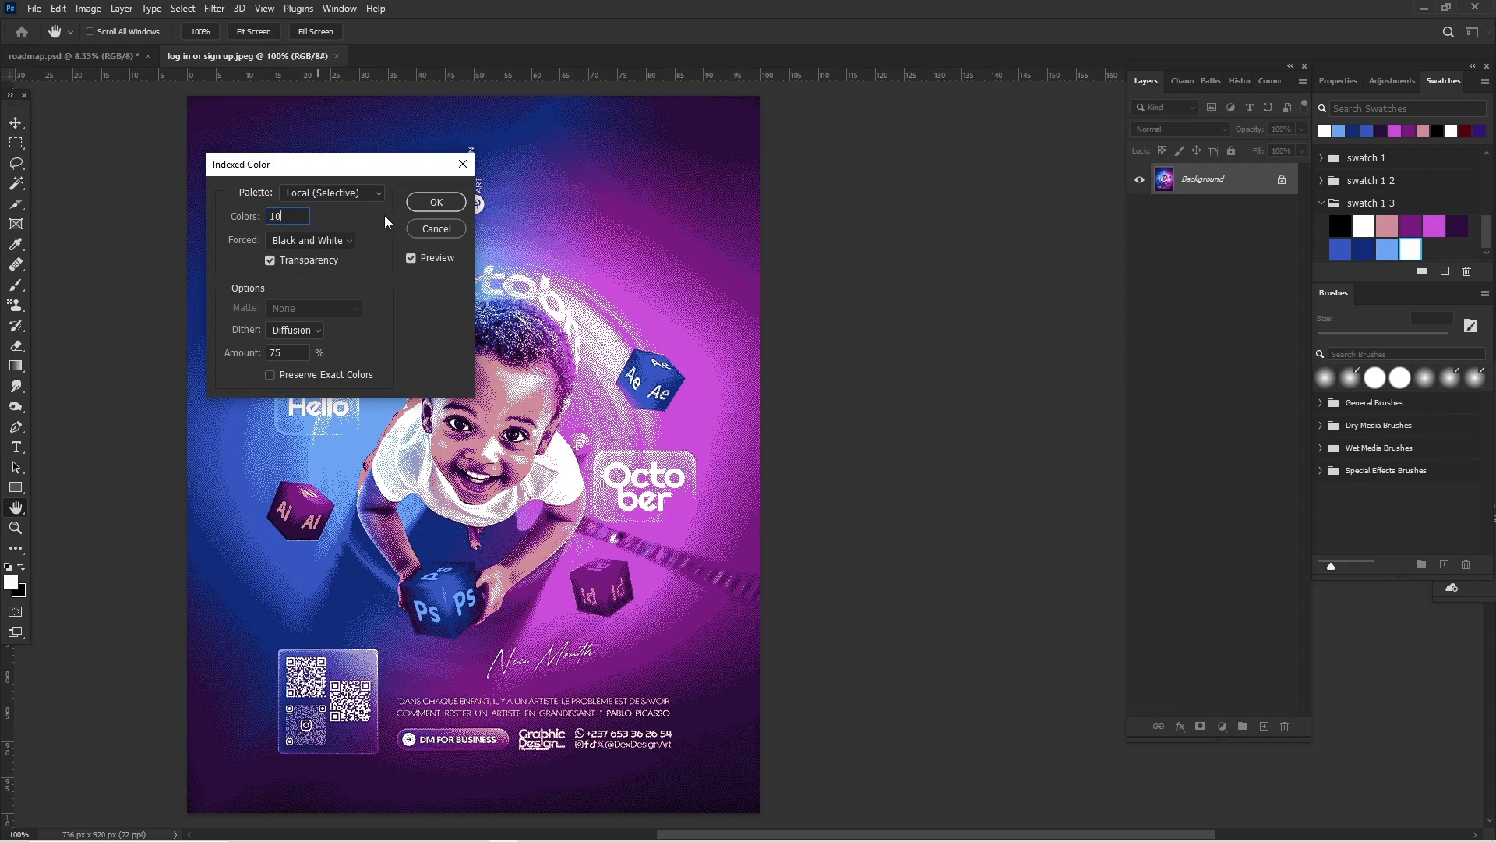
left_click(435, 203)
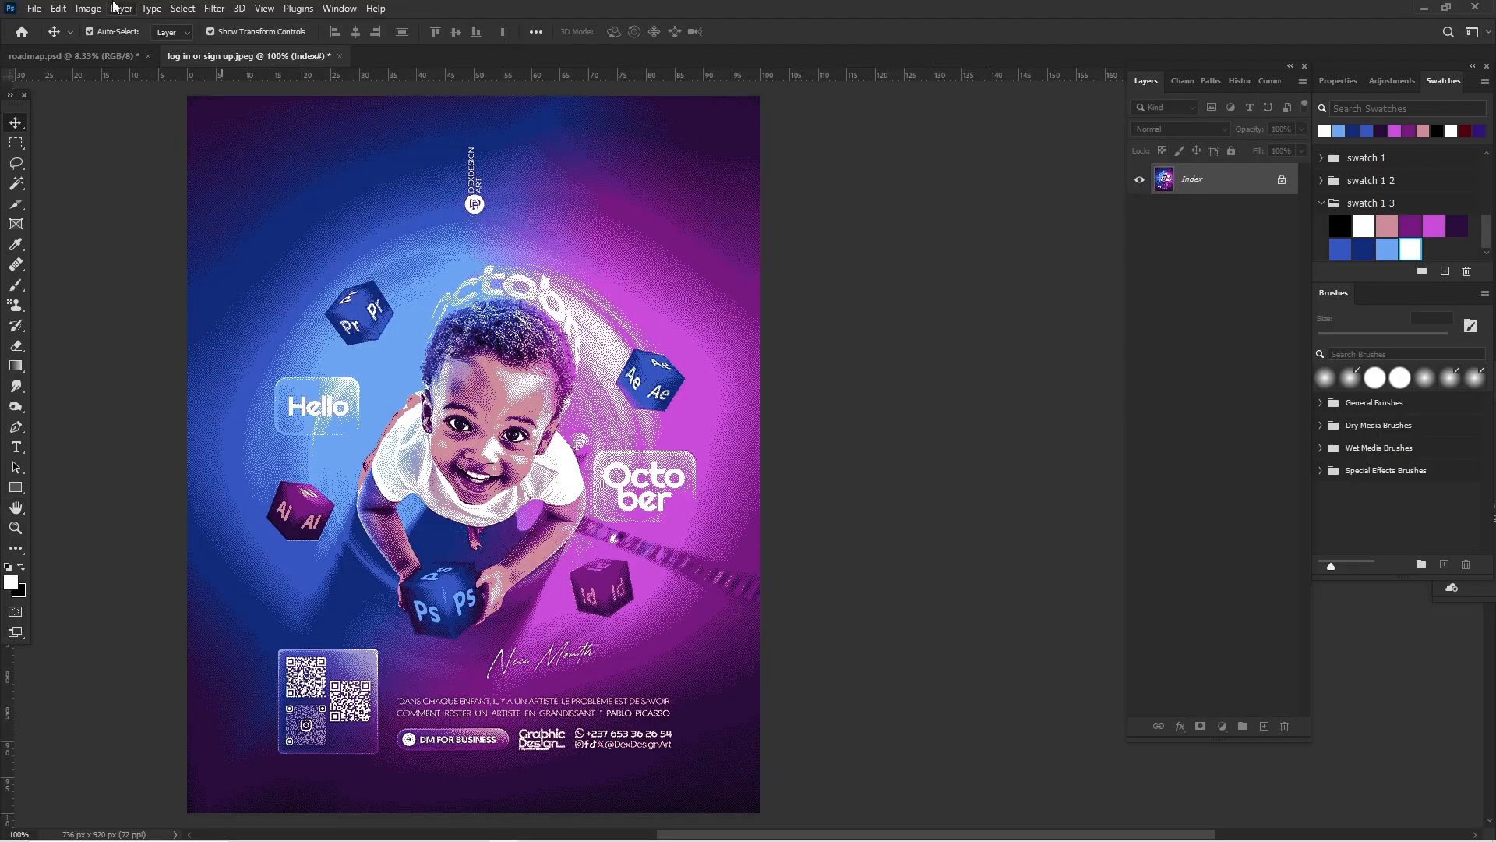
Step: Try to save the image's color table as swatch 1.act in the Color Swatches presets folder
left_click(87, 7)
mouse_move(113, 26)
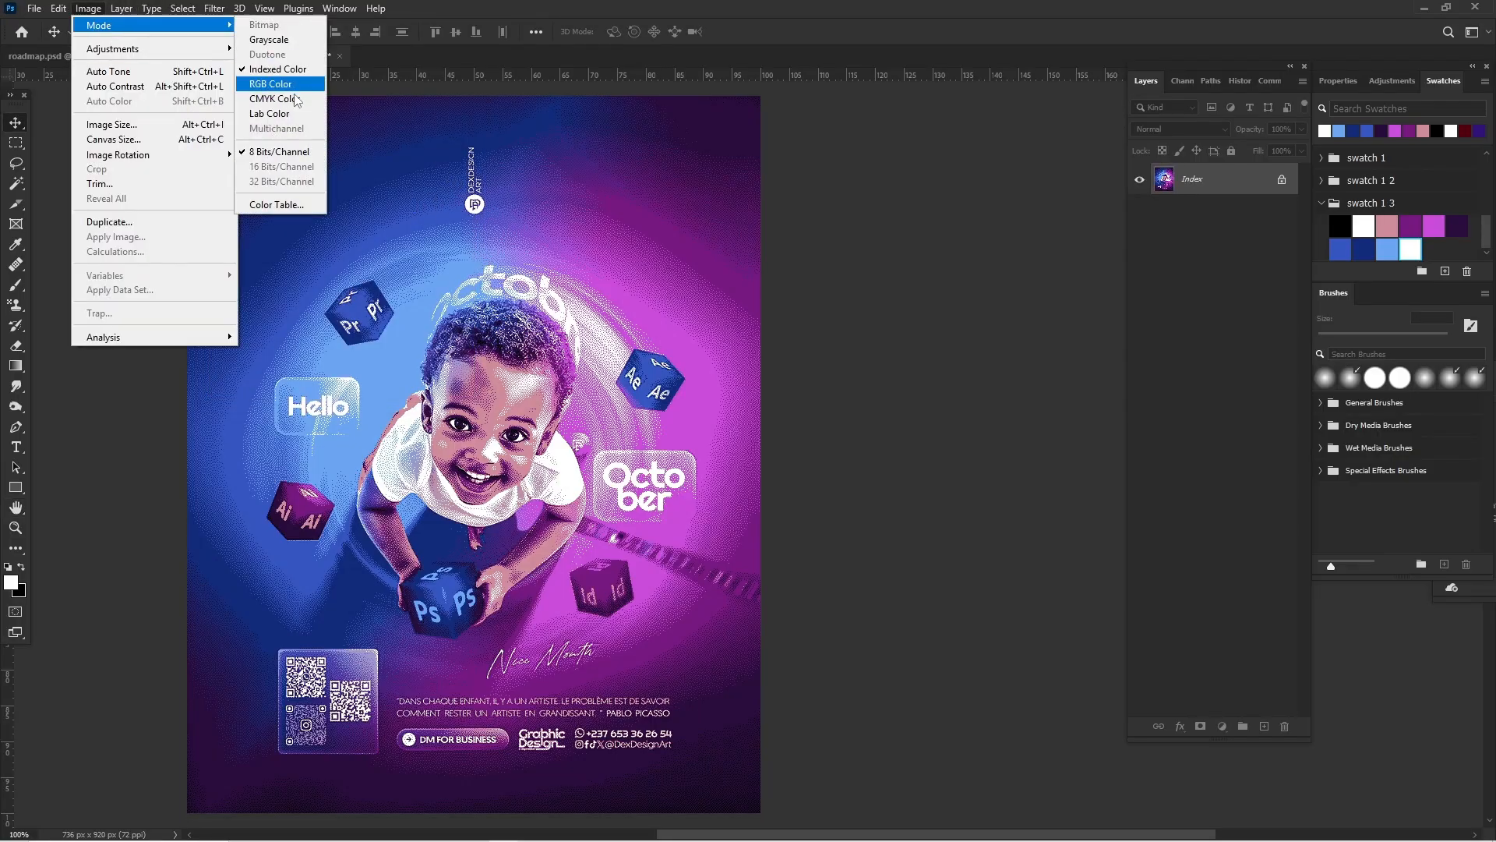
left_click(287, 205)
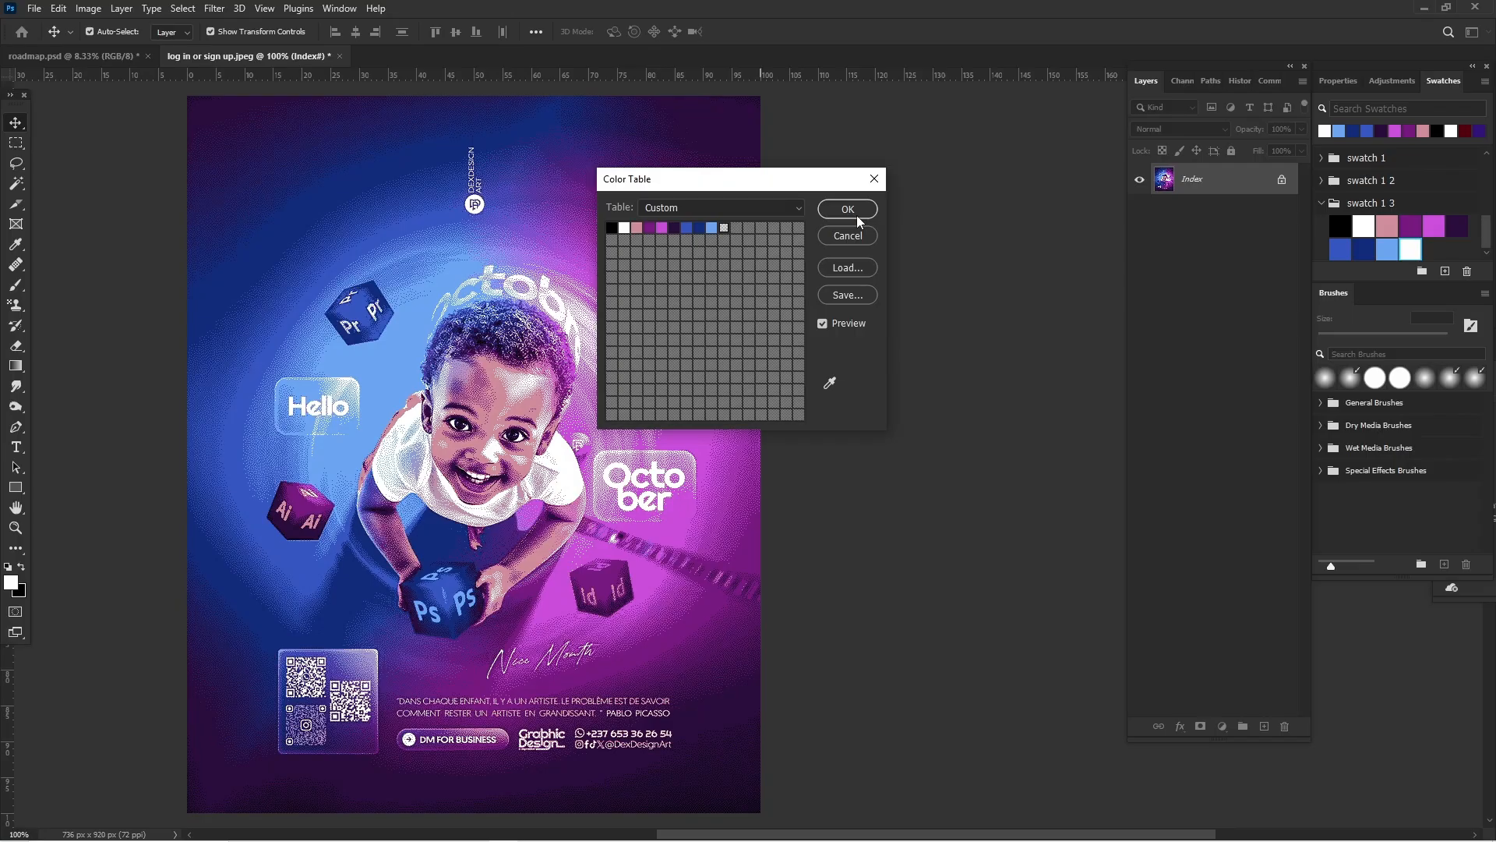
left_click(853, 296)
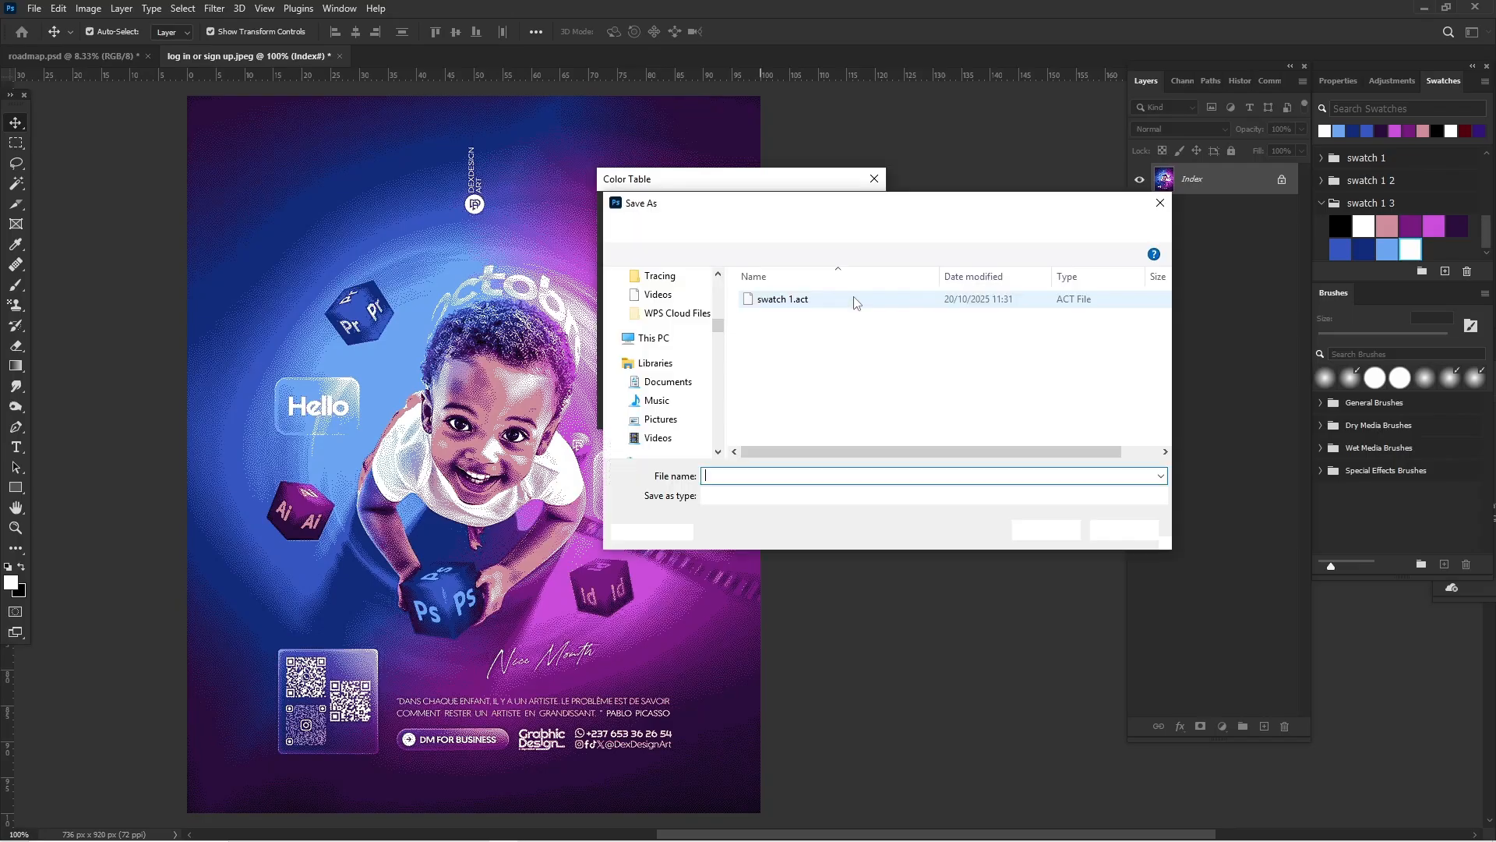
left_click(789, 303)
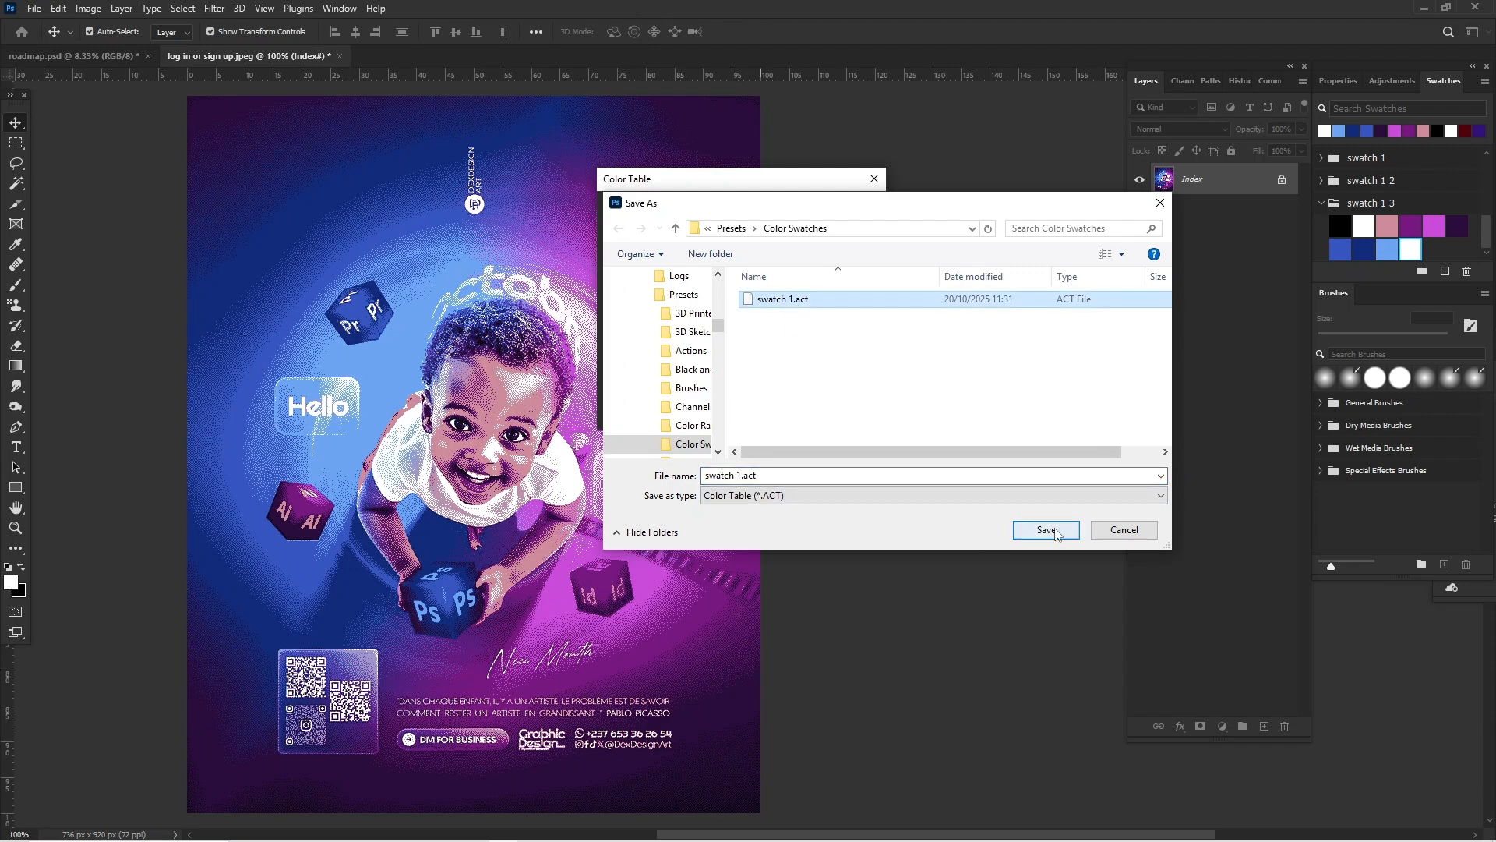
left_click(1095, 530)
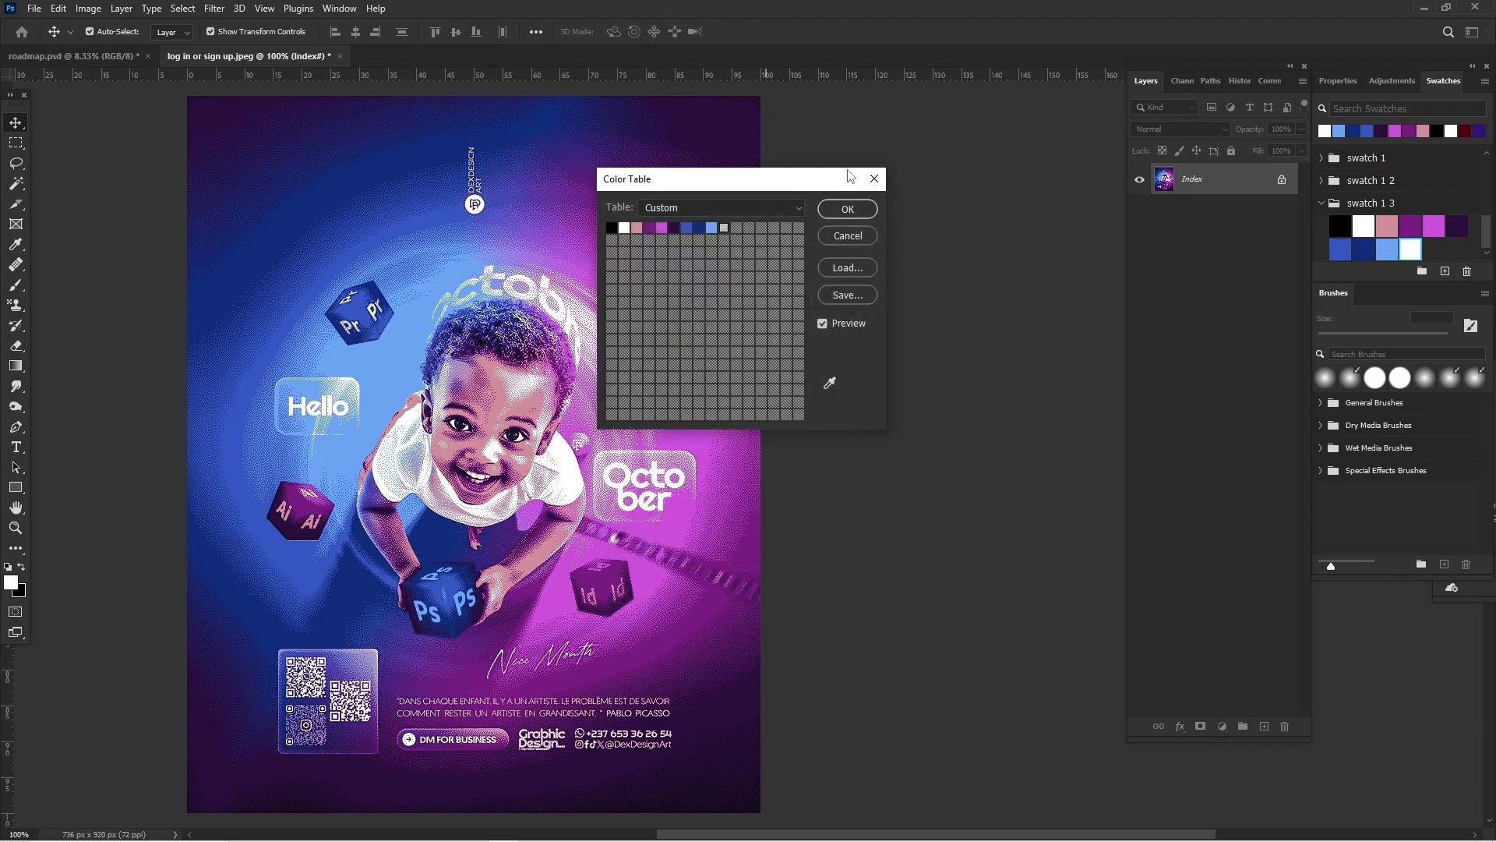
left_click(872, 207)
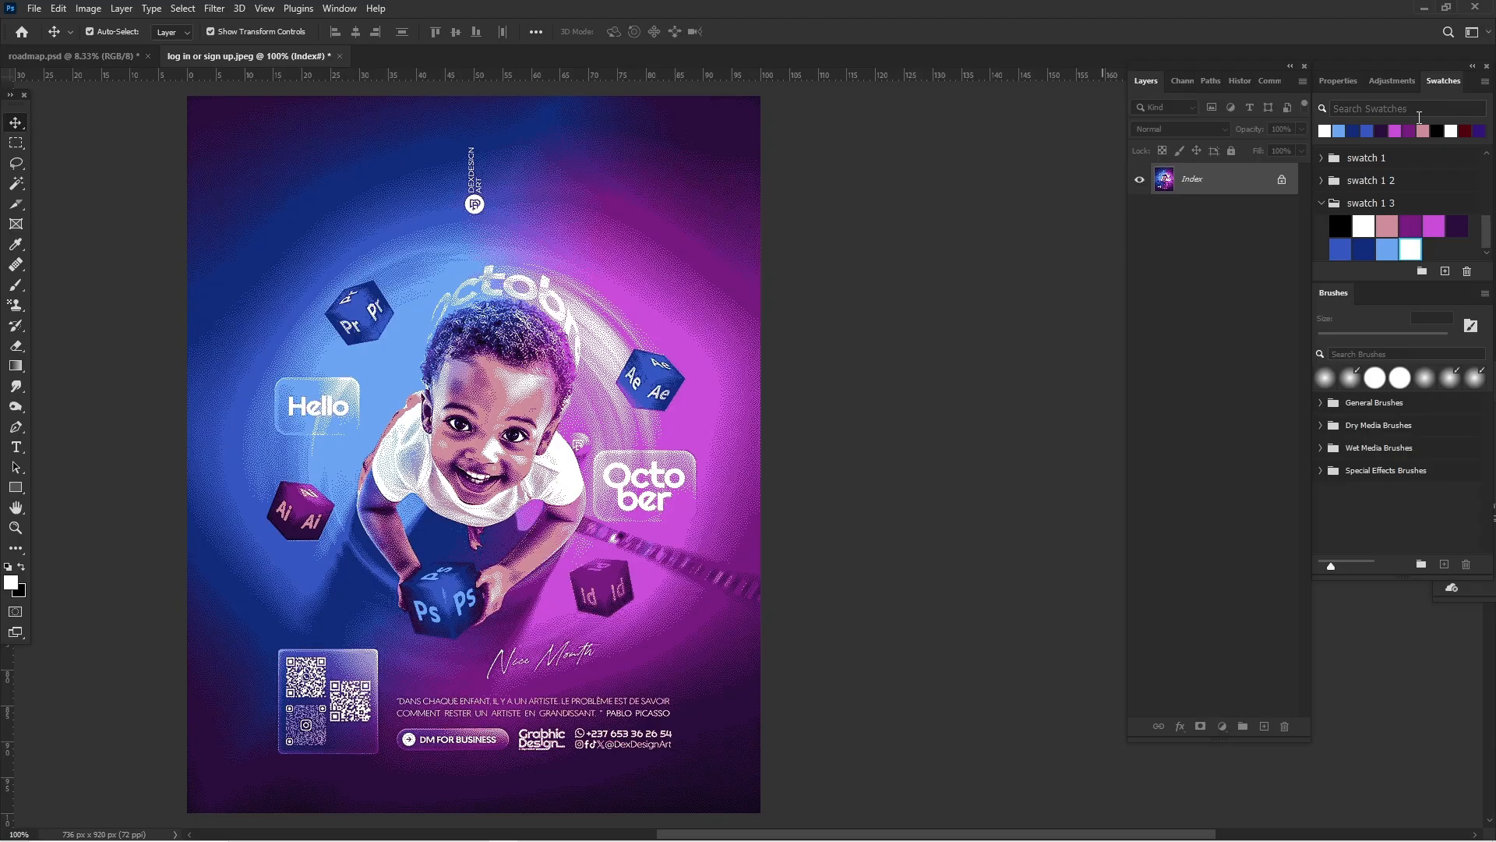
Step: Import the color table file swatch 1.act from the Color Swatches presets folder into the swatches
scroll(1423, 191, "up", 5)
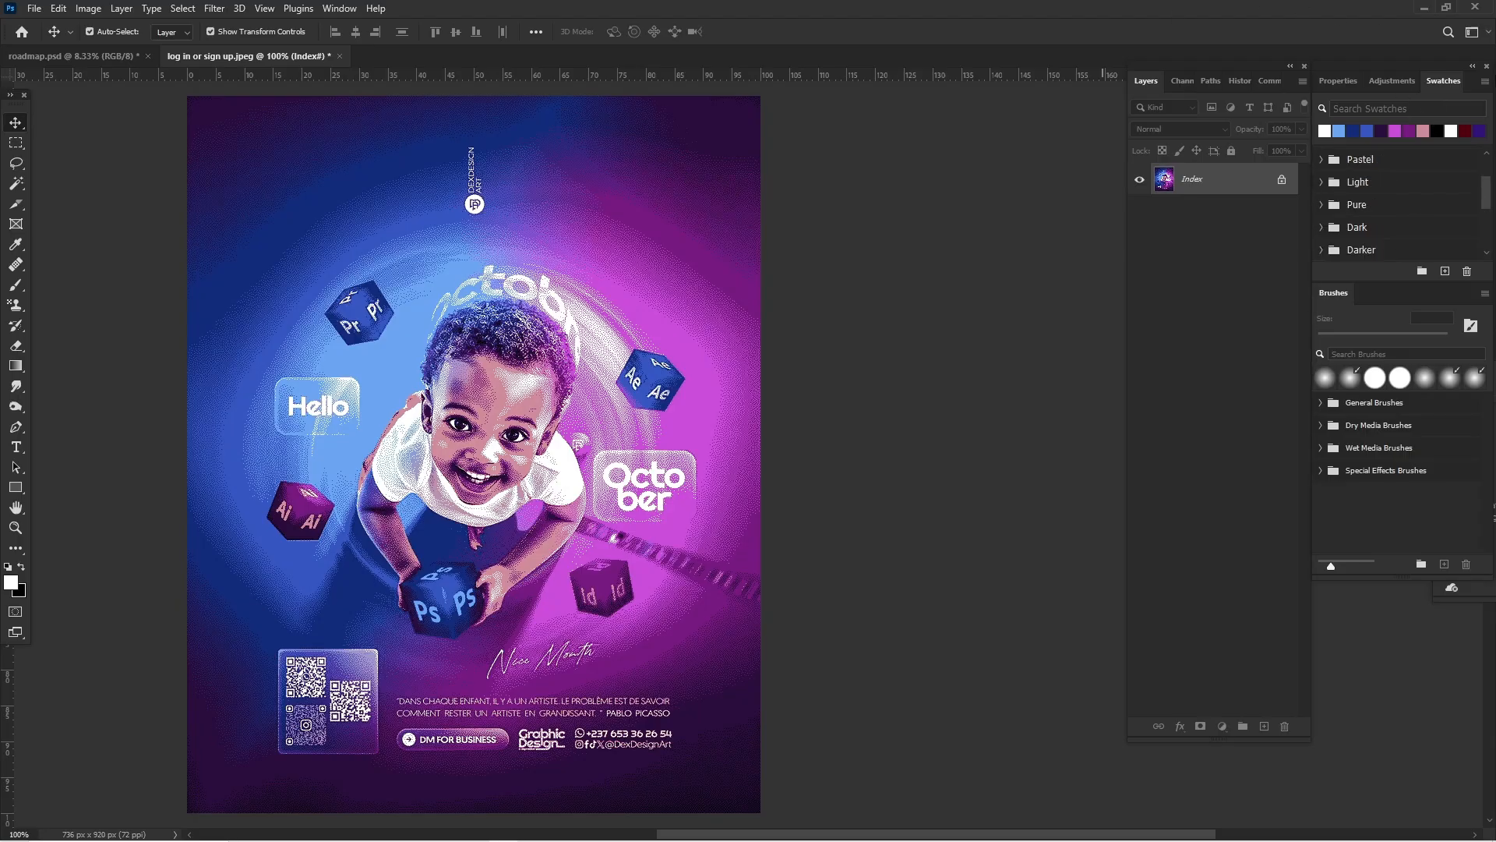
left_click(340, 8)
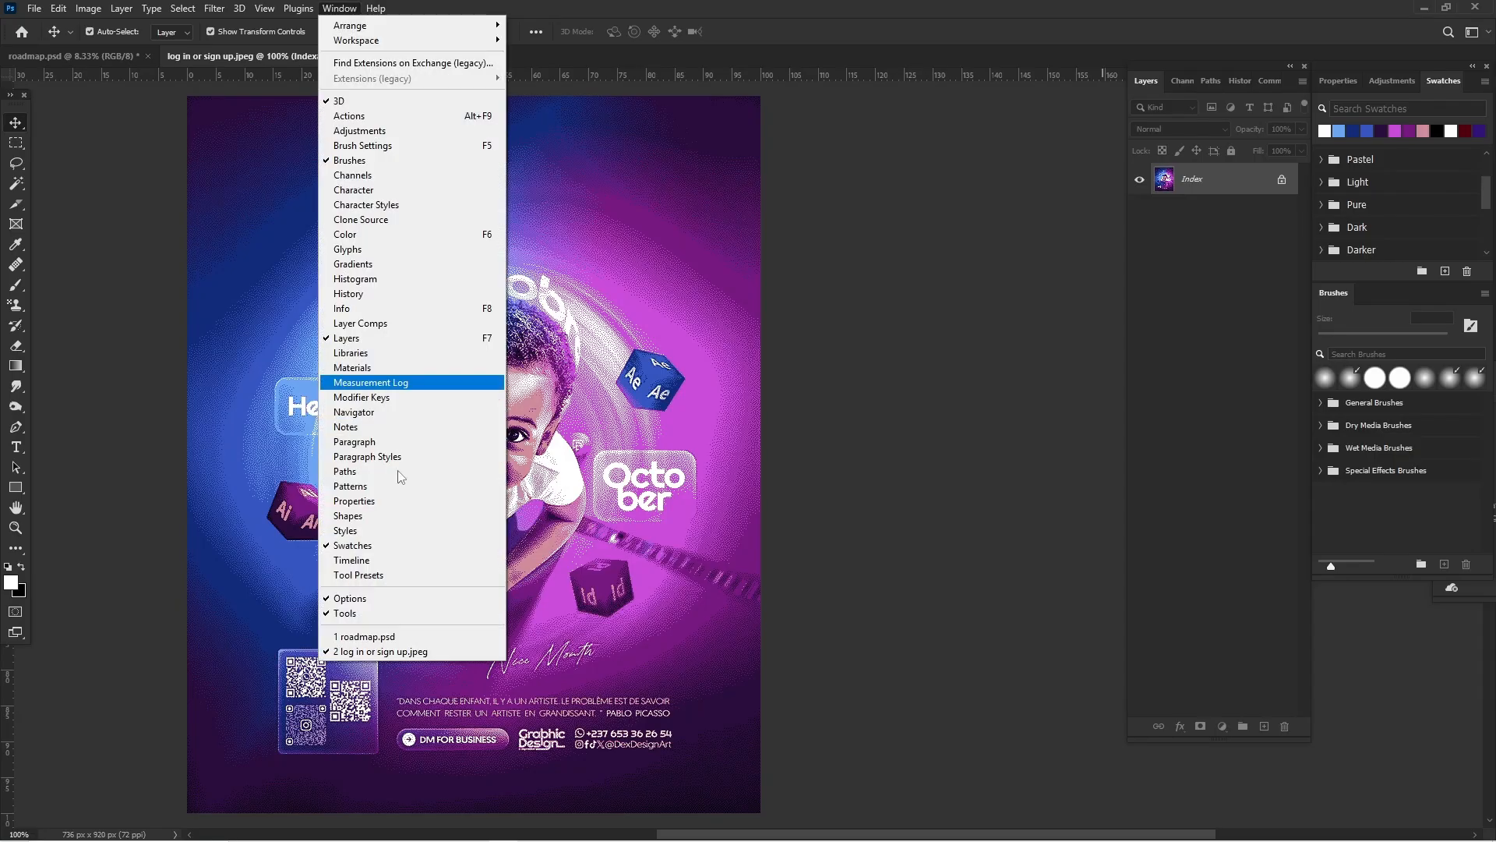
left_click(1020, 438)
left_click(1485, 81)
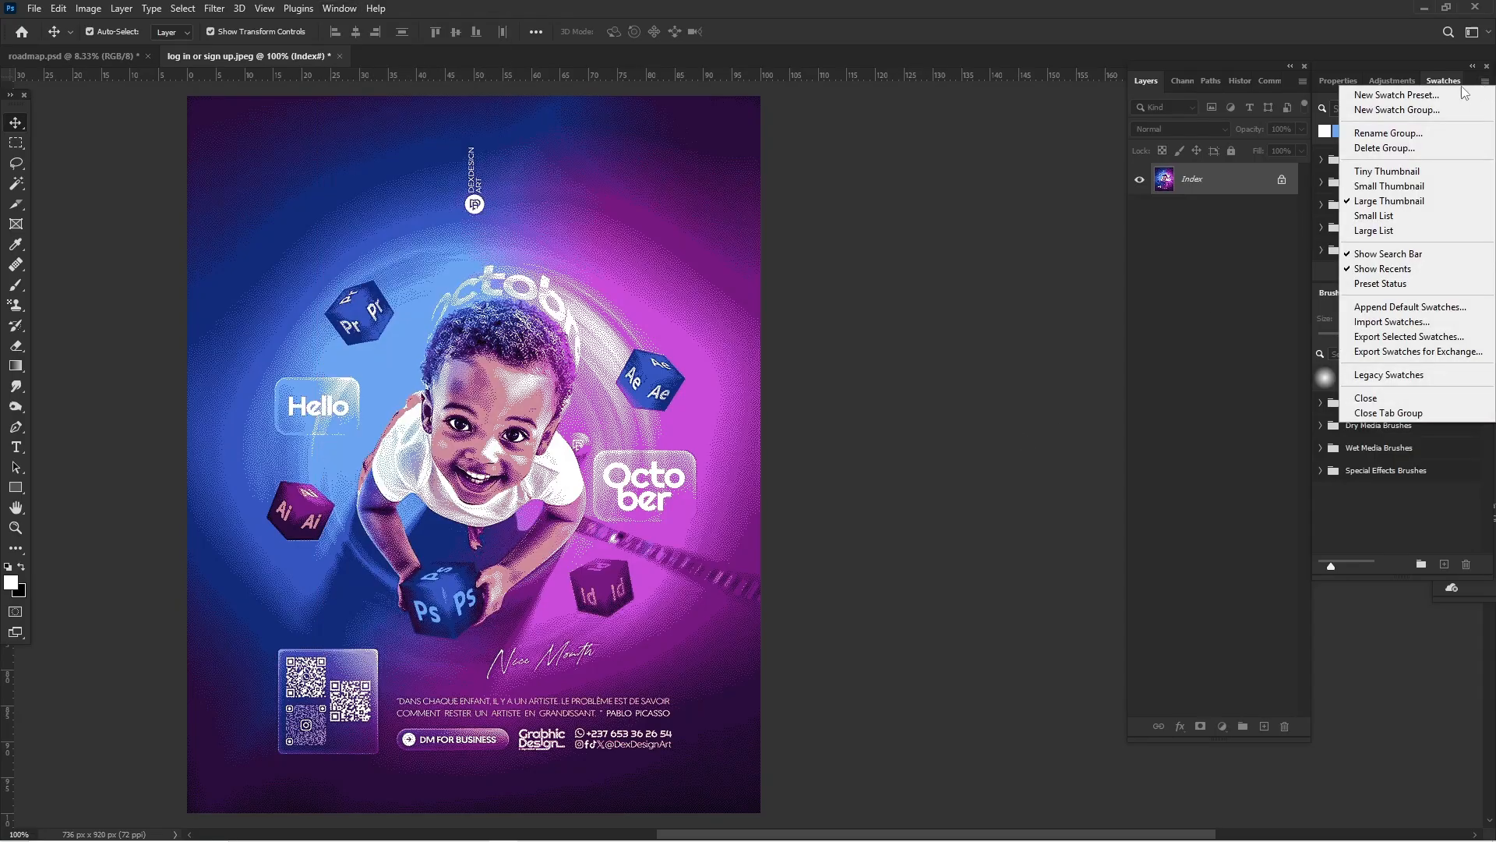
left_click(1386, 325)
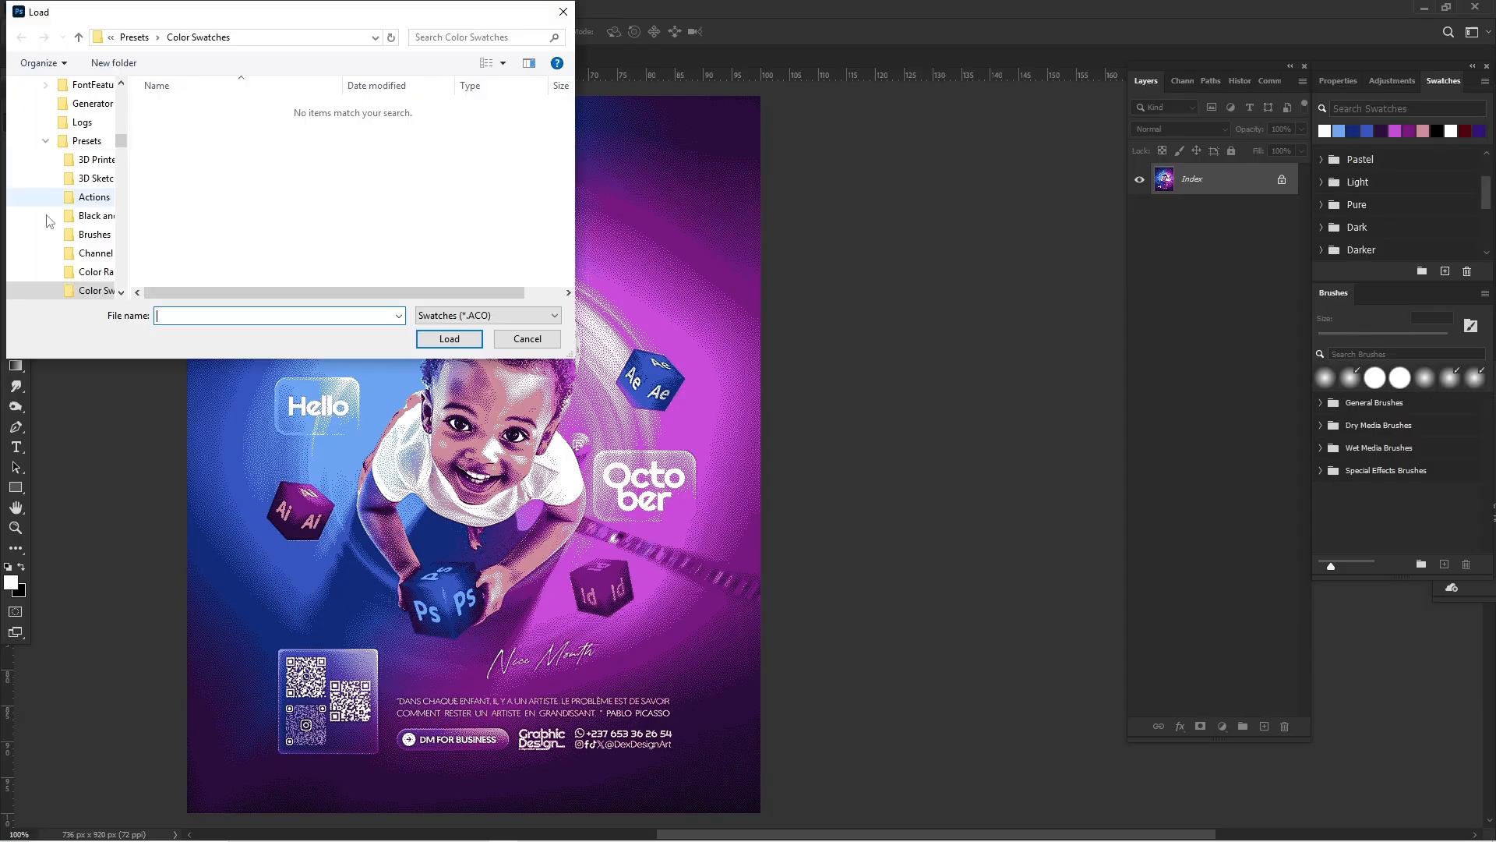
left_click(477, 315)
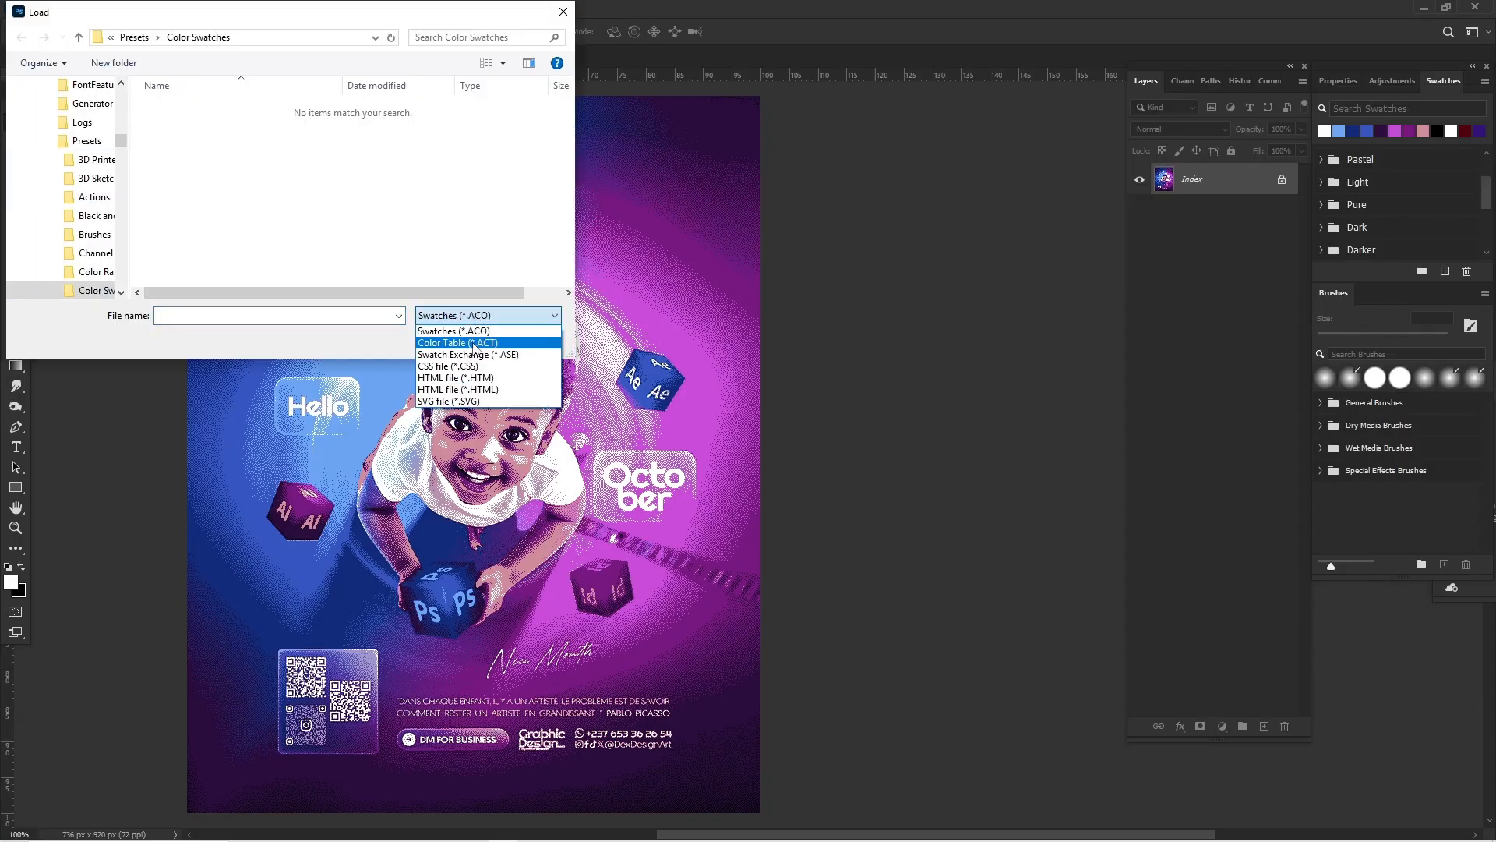
left_click(459, 361)
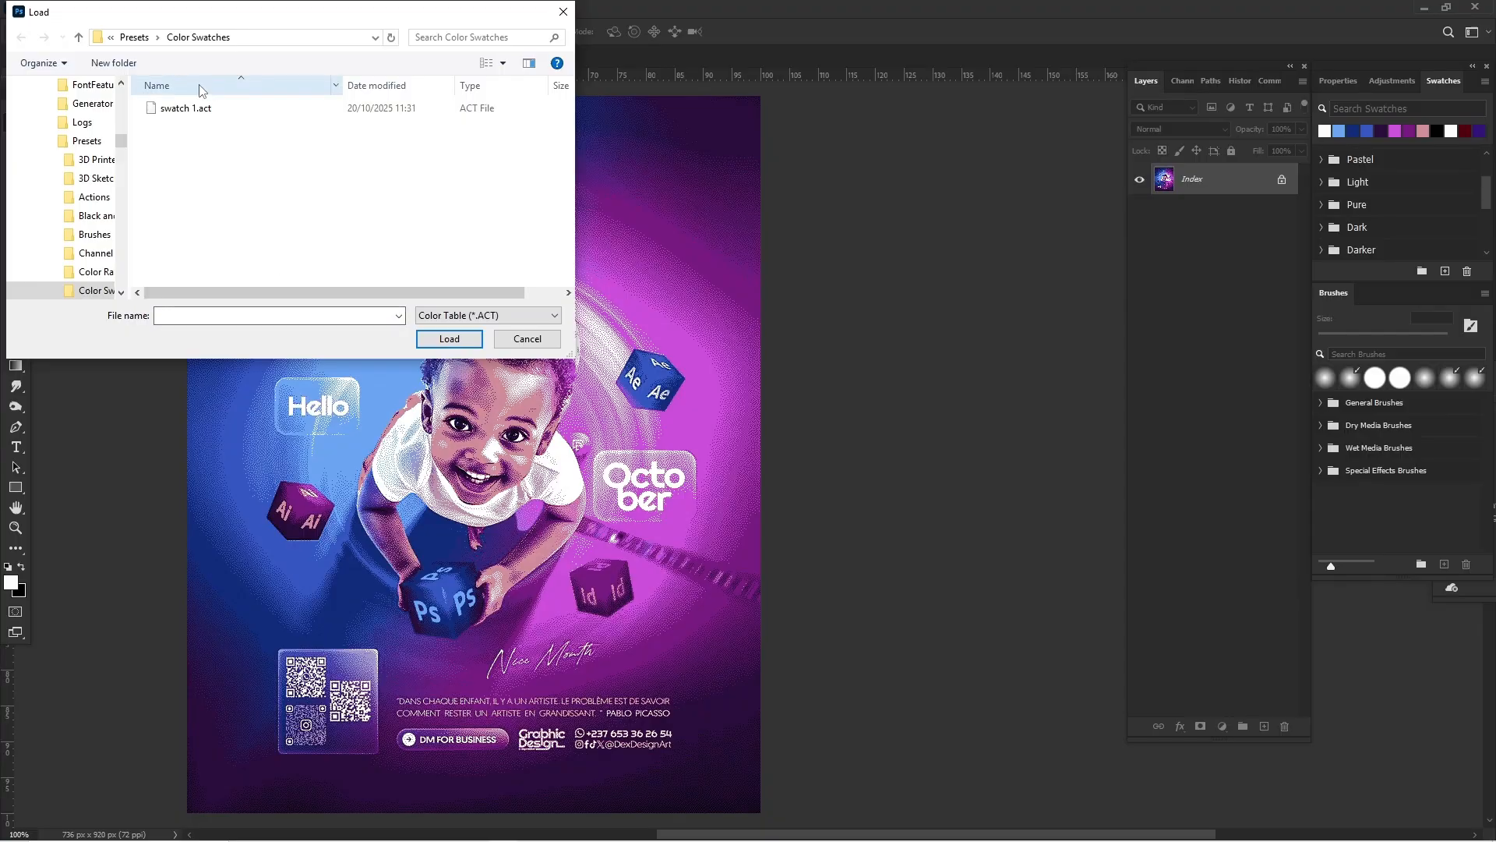
left_click(207, 111)
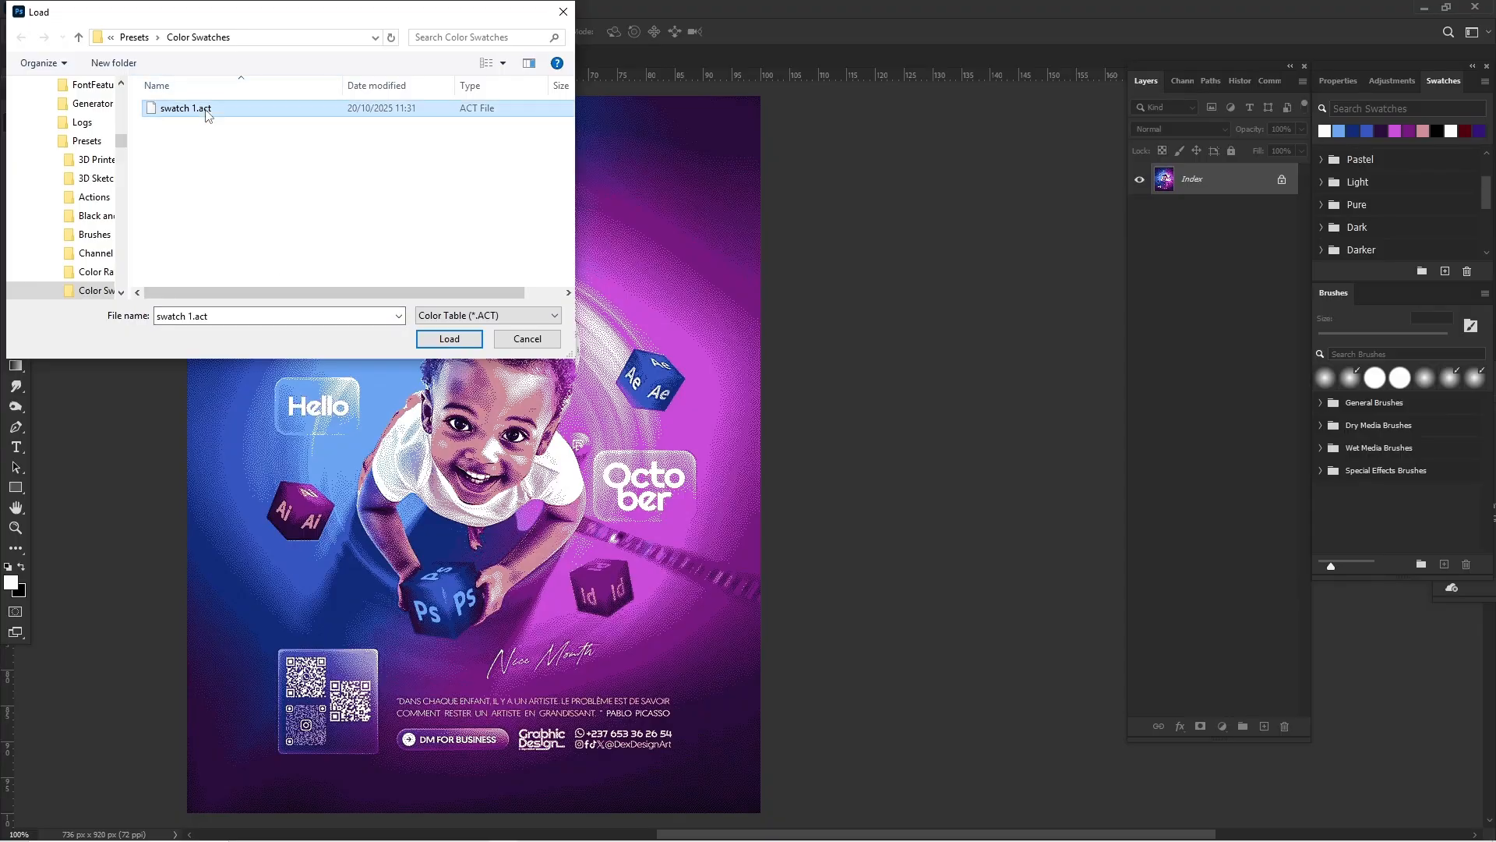
left_click(431, 338)
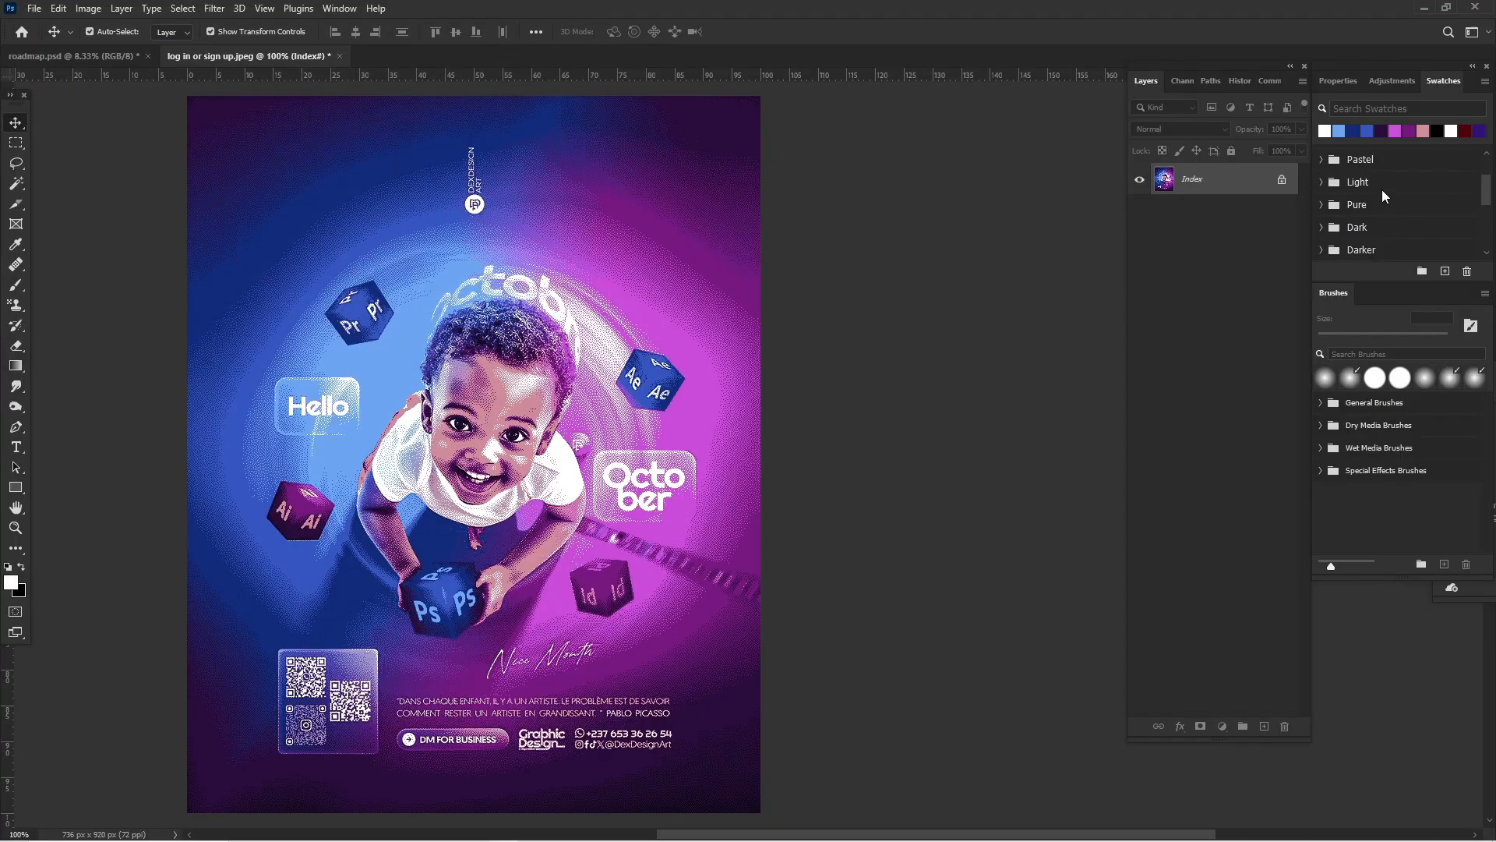
Step: Expand the newly imported swatch group at the end of the swatch list and collapse the swatch 1 3 group
scroll(1387, 189, "down", 3)
left_click(1323, 248)
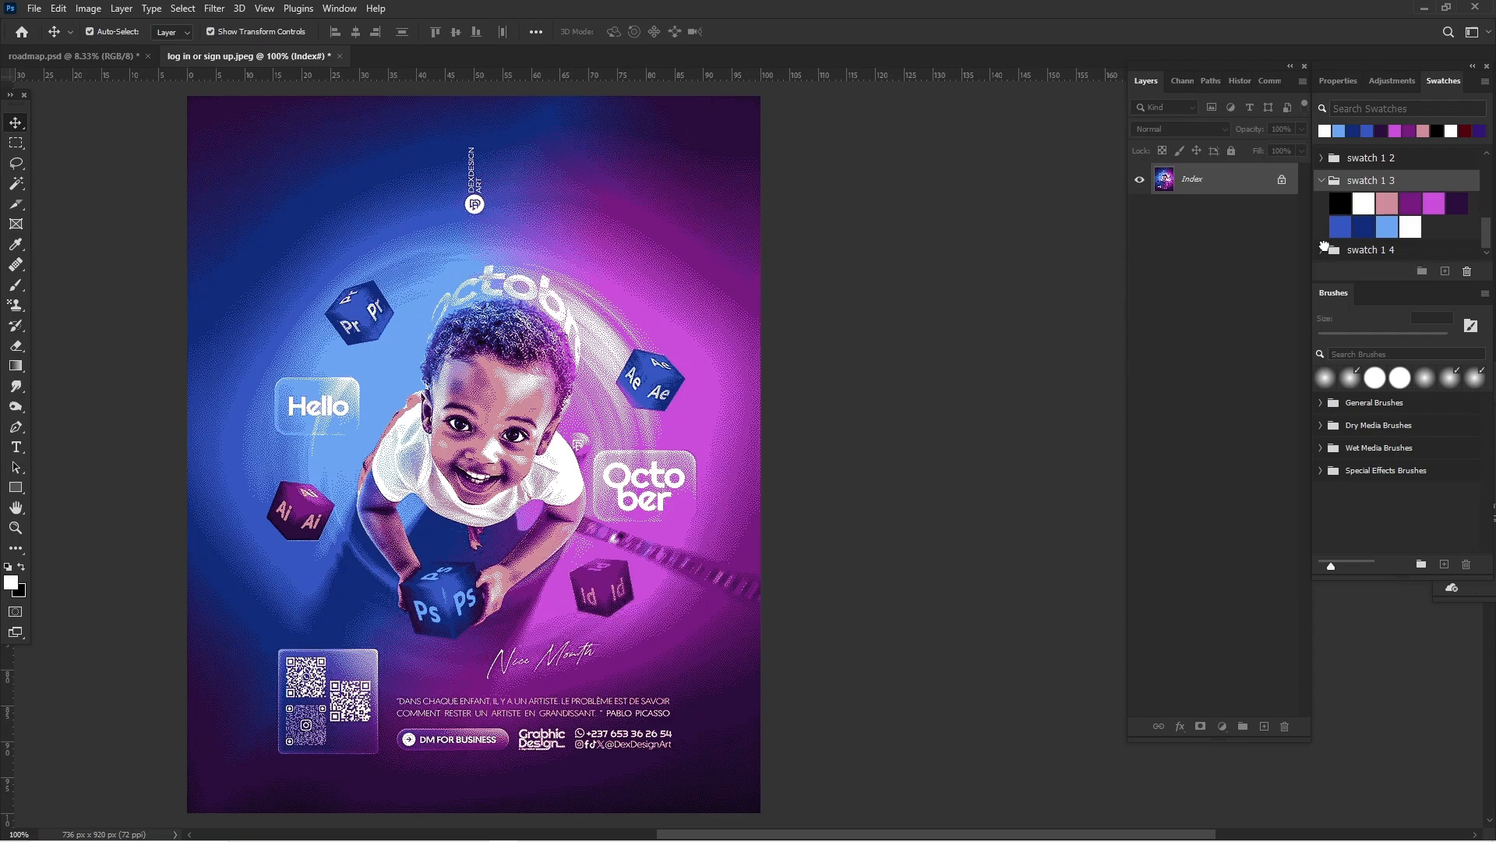
left_click(1323, 181)
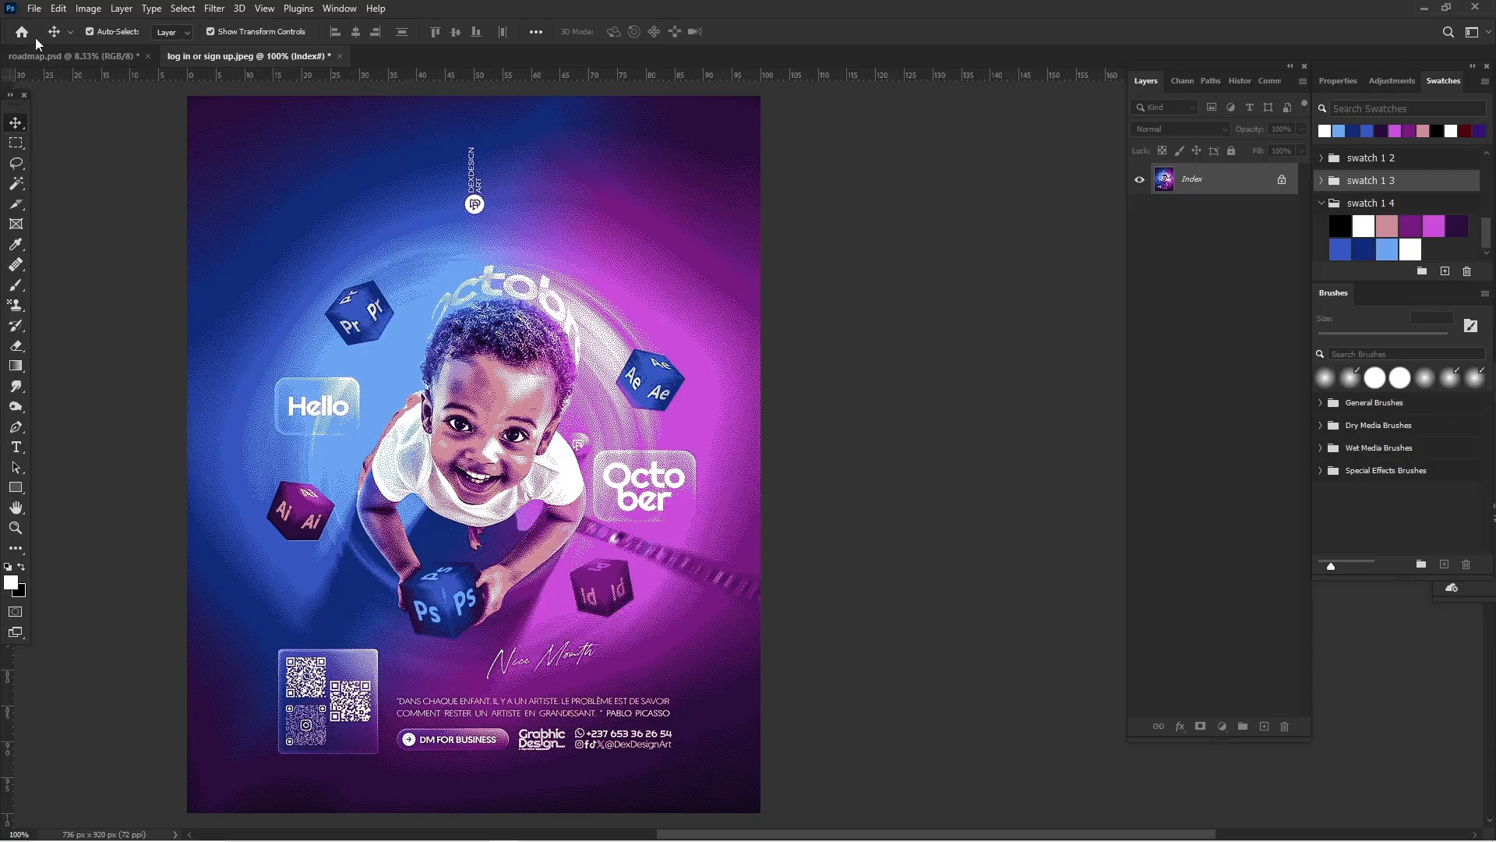
left_click(87, 11)
left_click(86, 11)
left_click(90, 13)
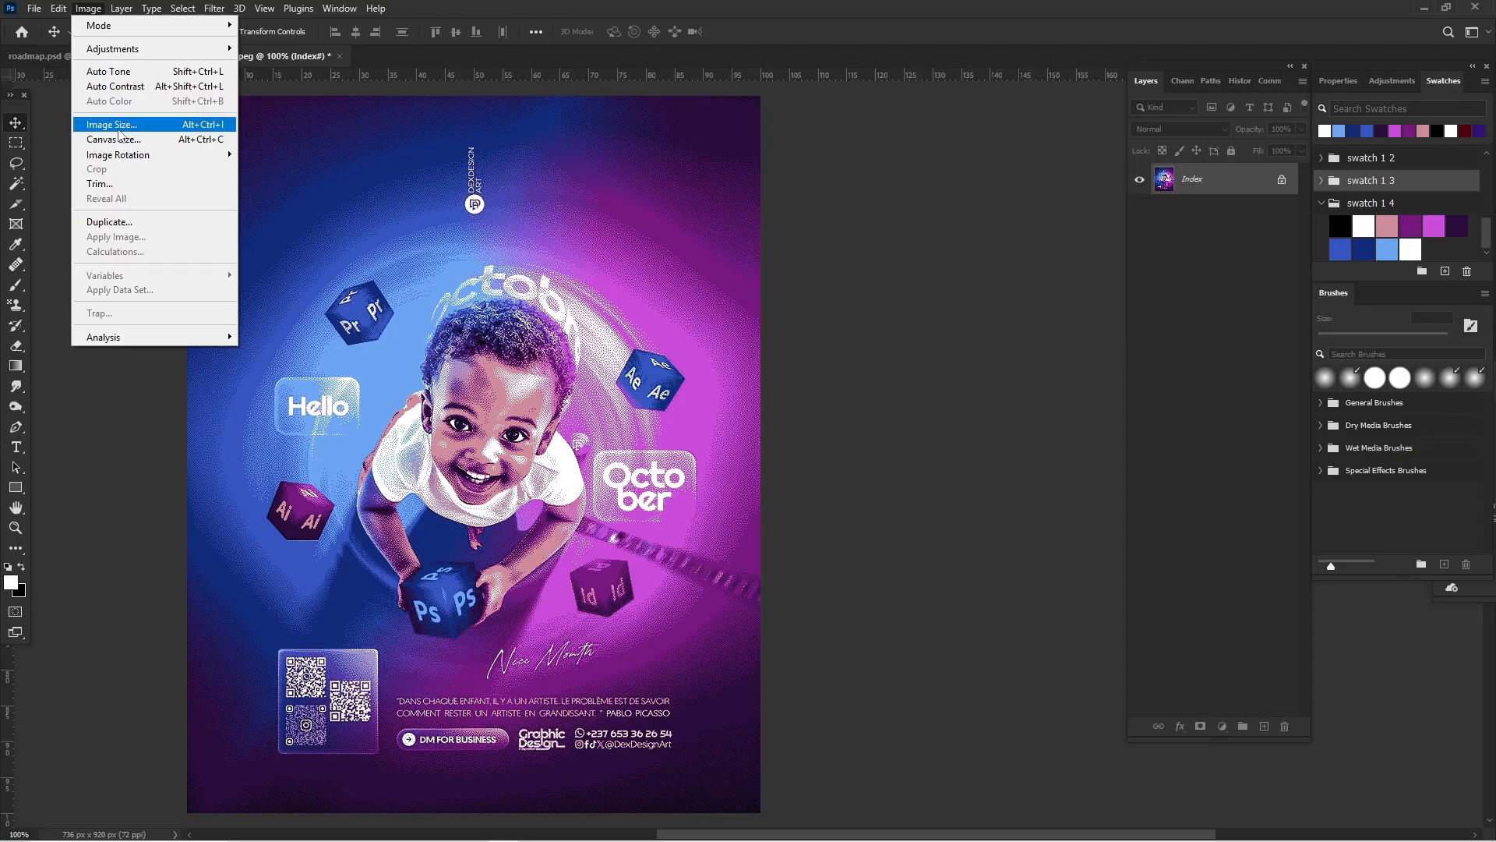
left_click(85, 422)
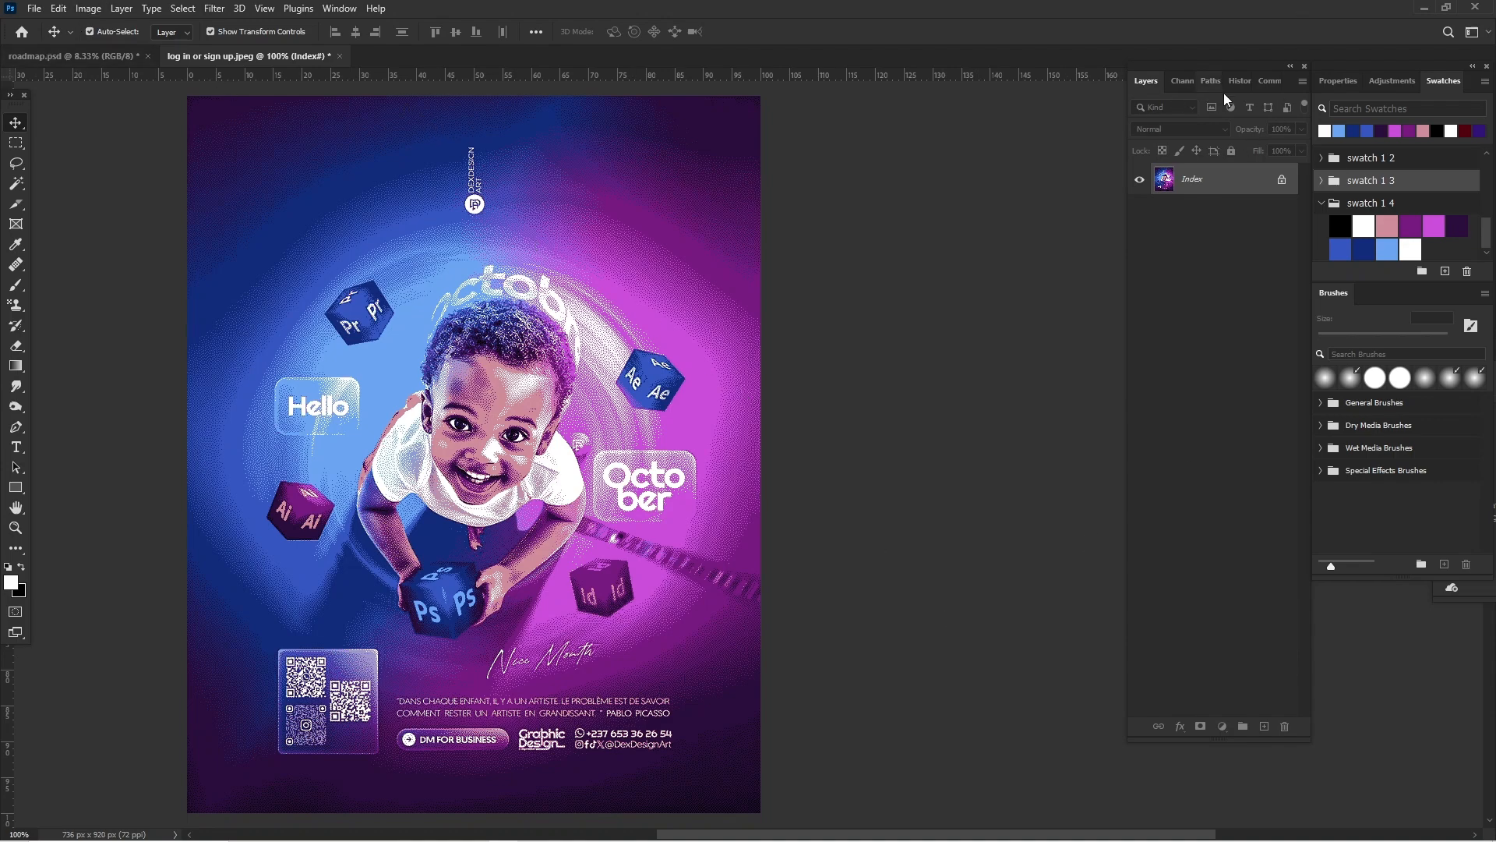
Step: Revert the image to its Open history state and return to the layer list
left_click(1240, 81)
left_click(1193, 136)
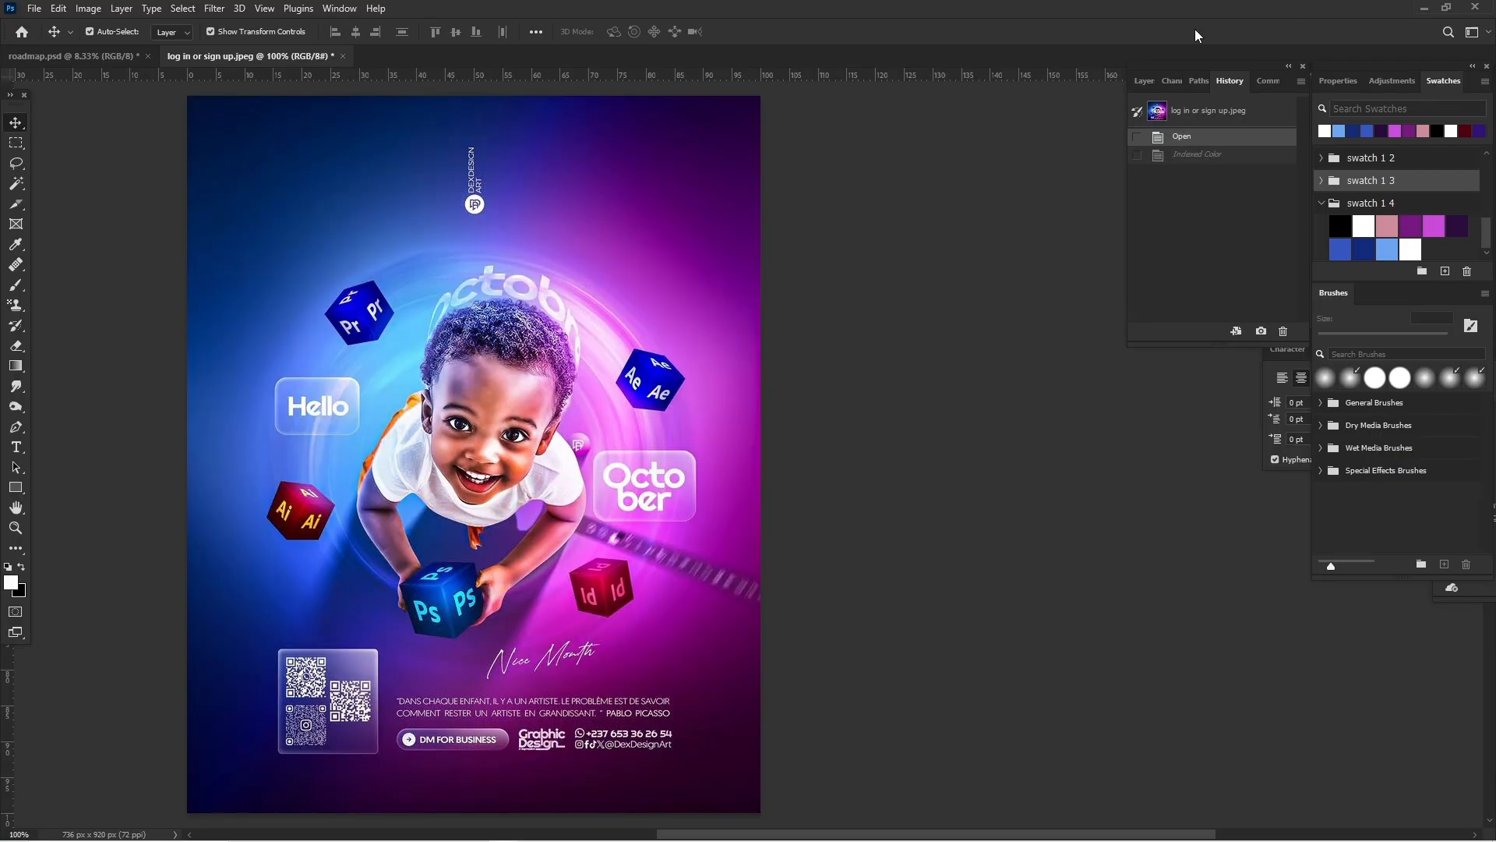
left_click(1142, 81)
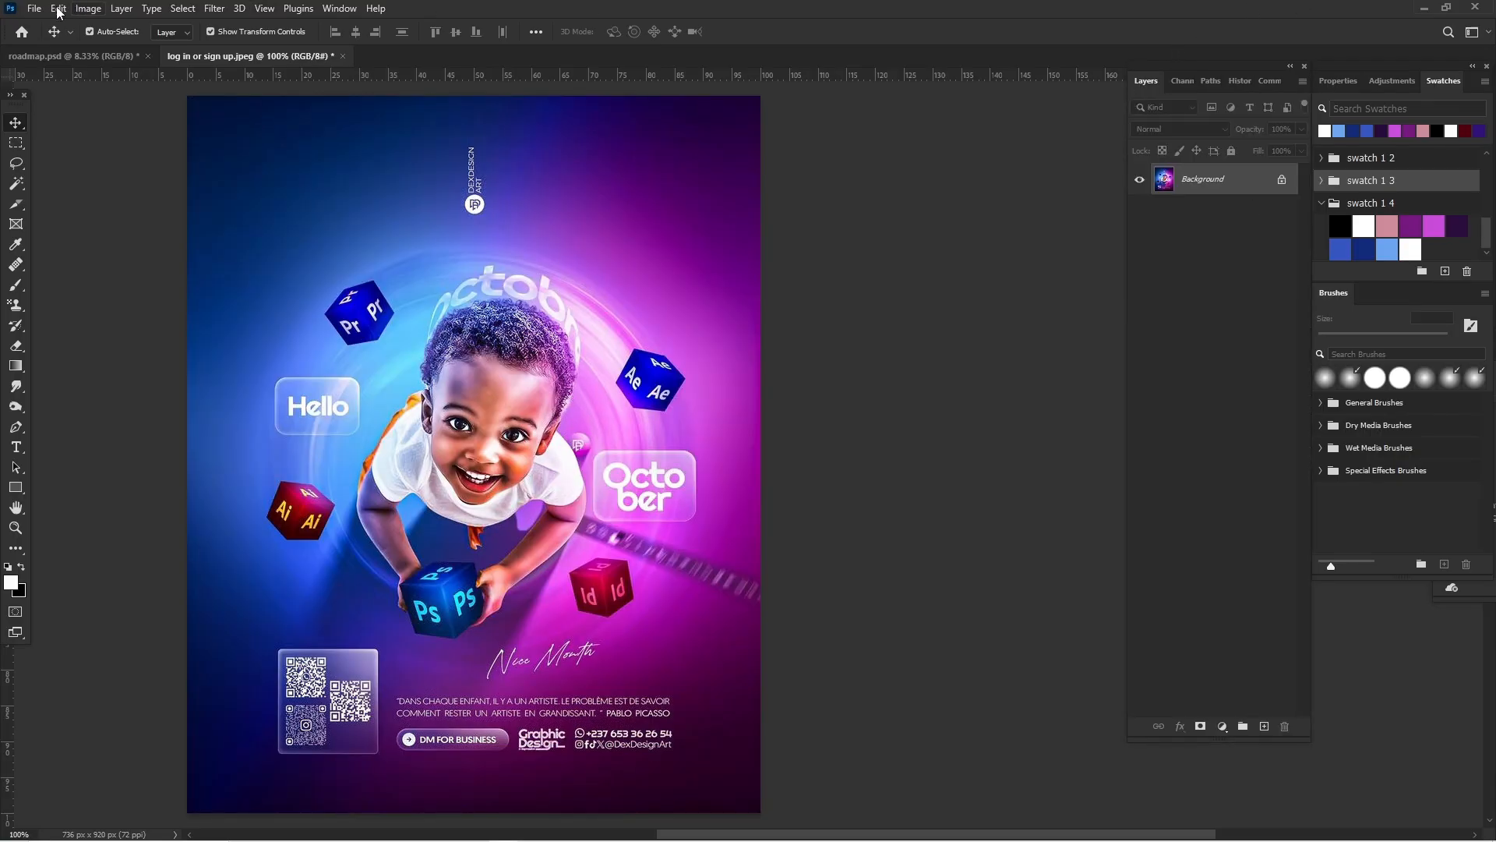
Step: Open the canvas size settings and set the new width to 125 percent
left_click(88, 8)
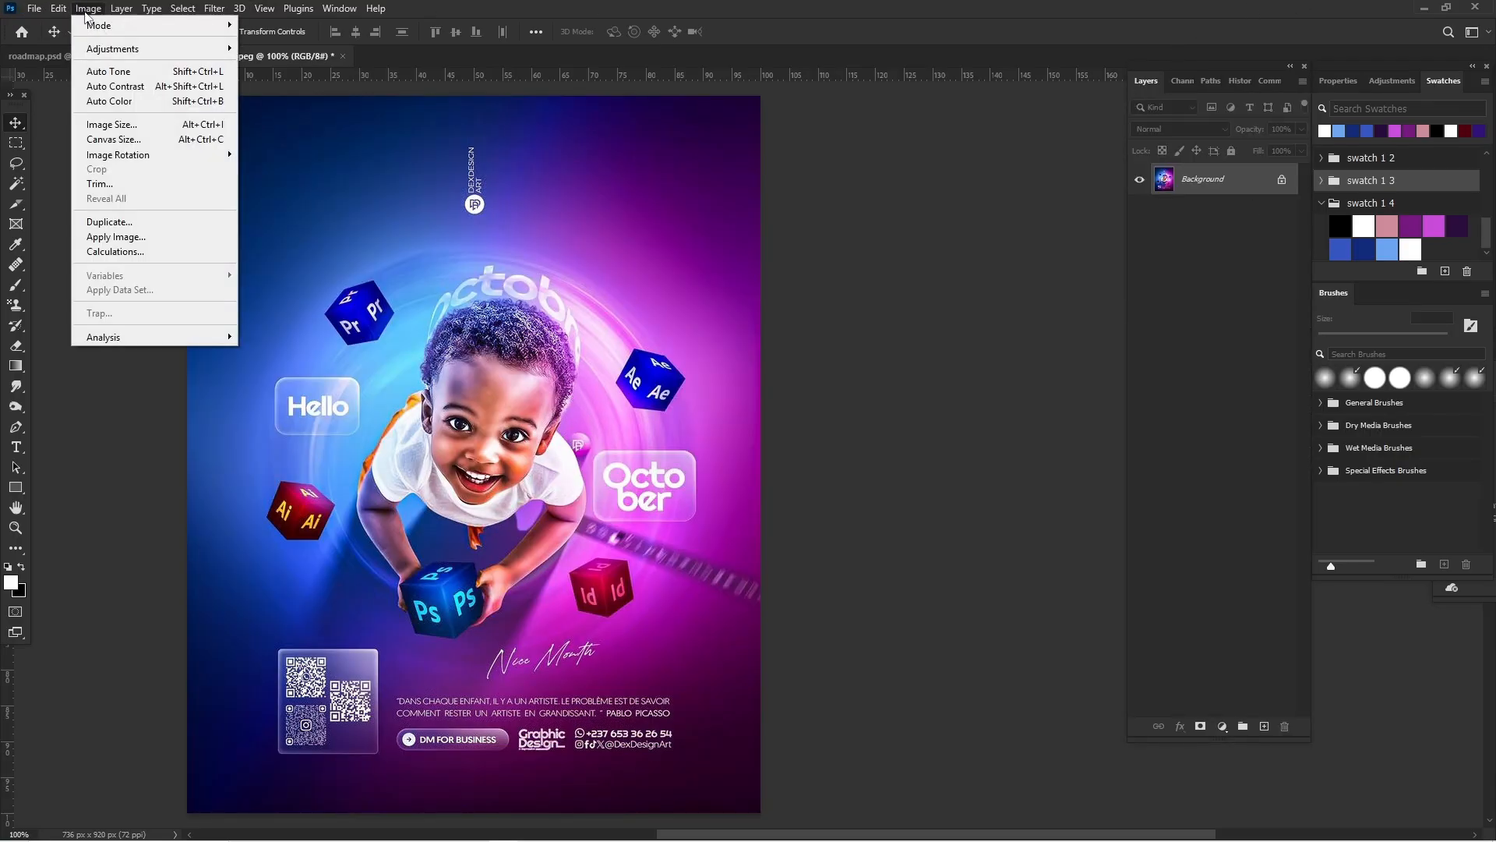
left_click(132, 138)
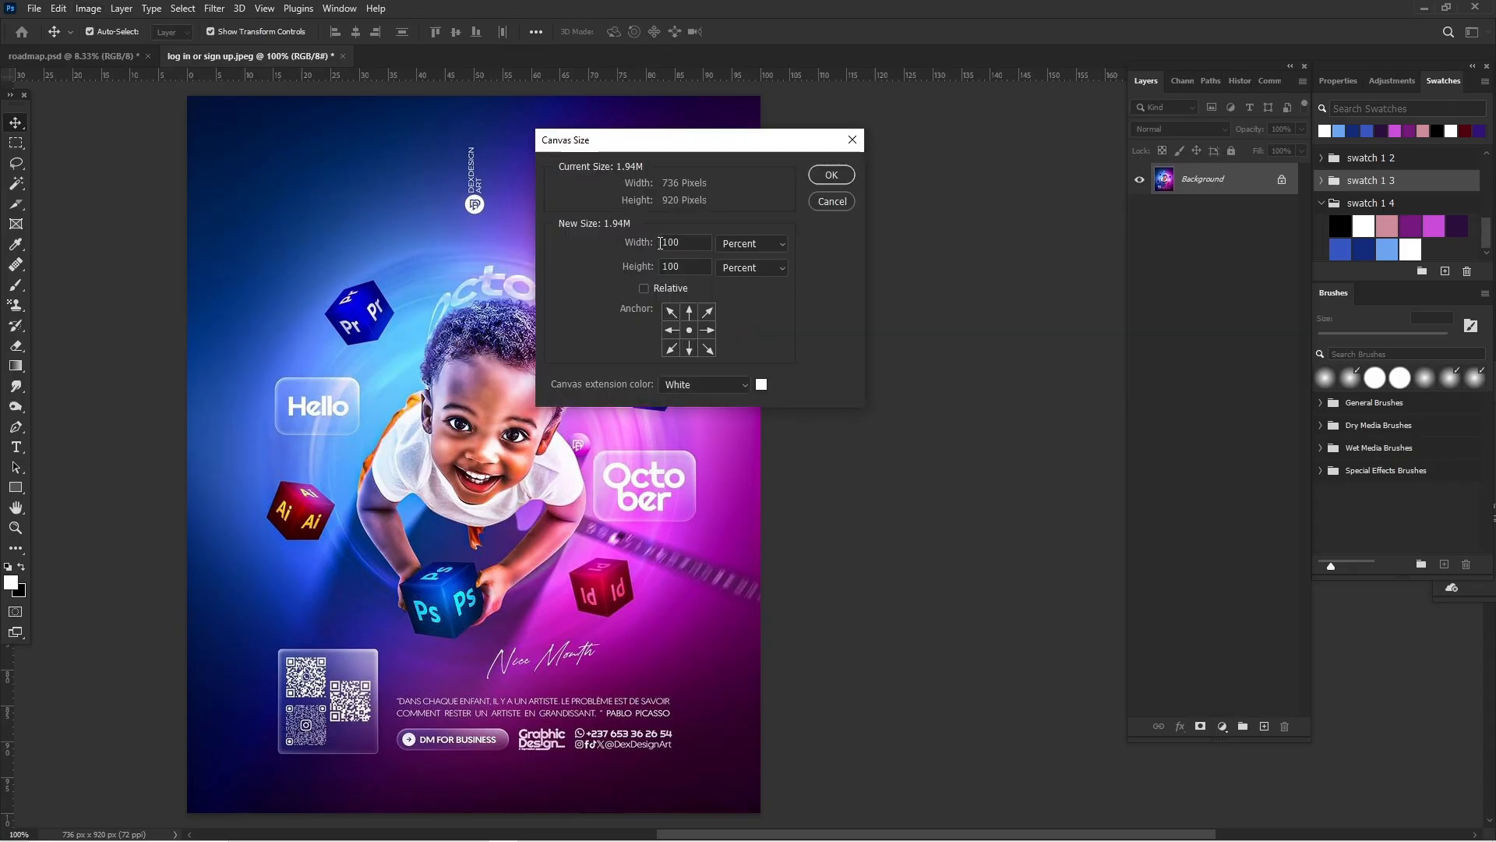
left_click(646, 247)
left_click(681, 240)
left_click(754, 253)
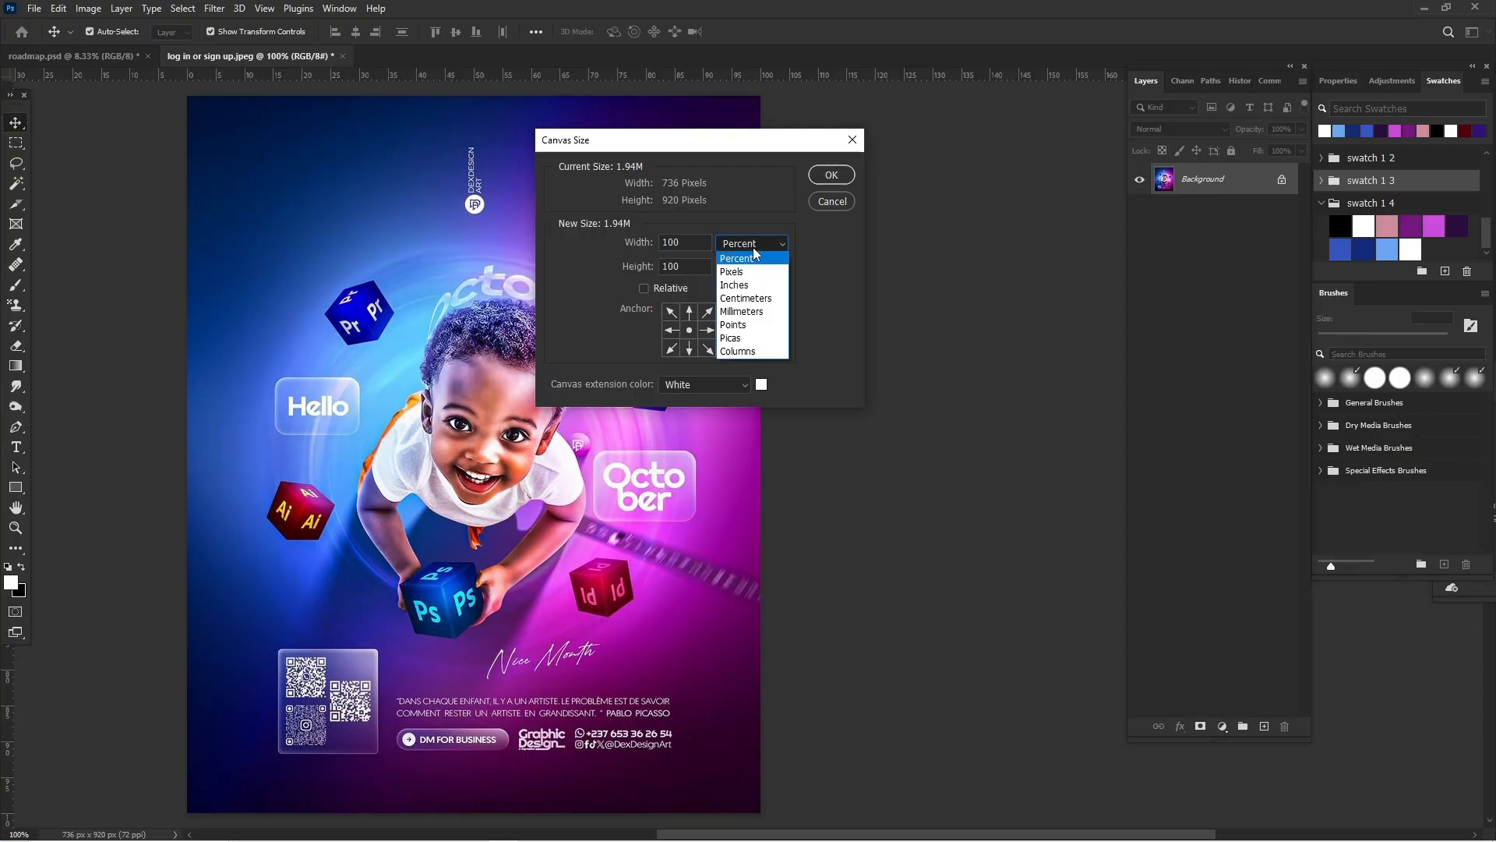
left_click(753, 245)
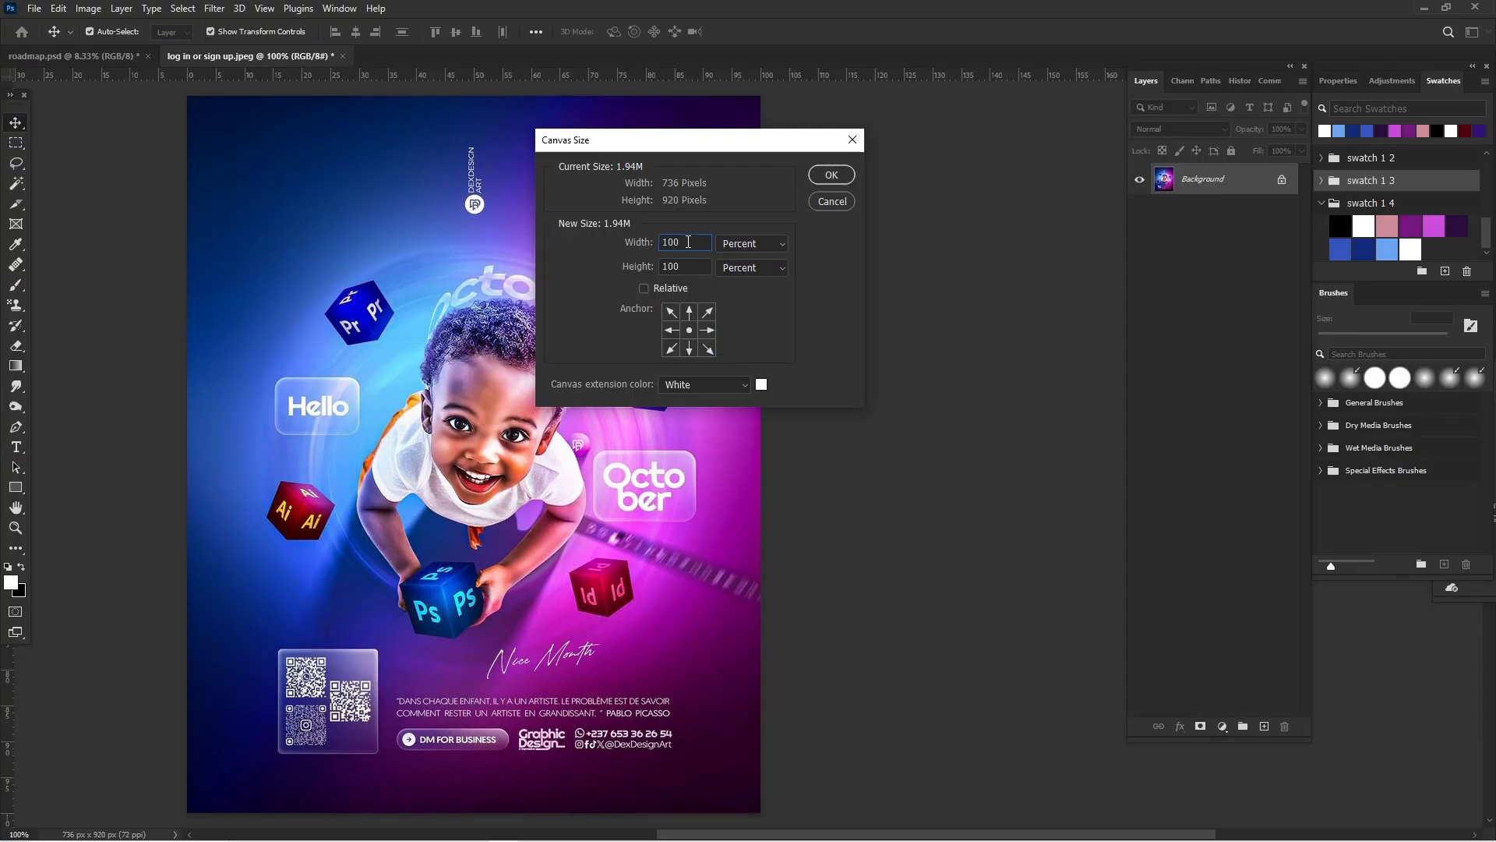
left_click_drag(689, 249, 671, 241)
left_click(689, 240)
key("BackSpace")
key("BackSpace")
type("2")
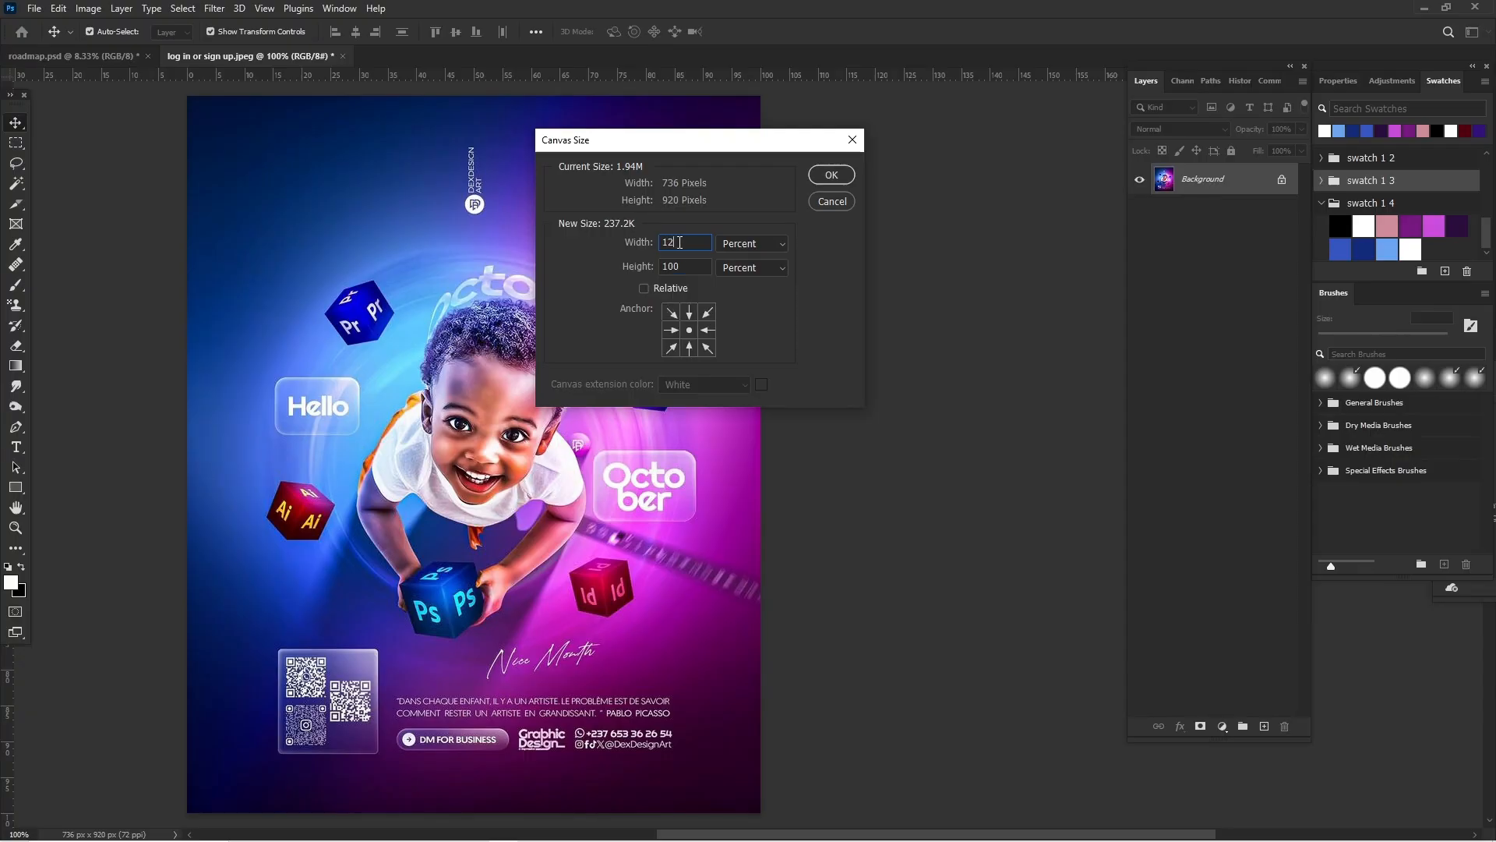
type("5")
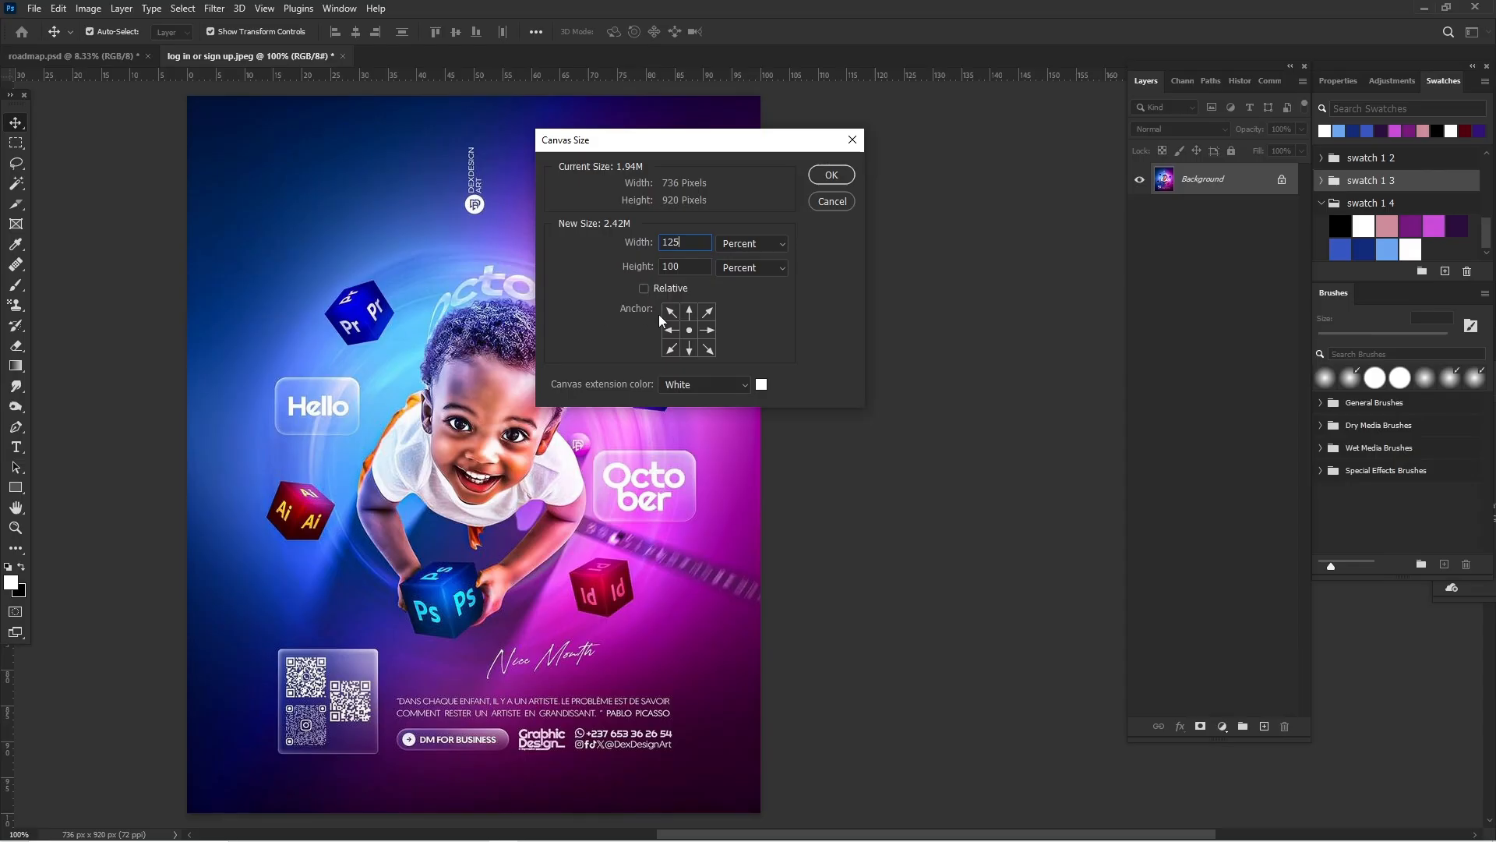
Step: Anchor the existing image to the left-middle so the canvas extends only to the right, and apply the new size
left_click(689, 331)
left_click(672, 330)
left_click(826, 174)
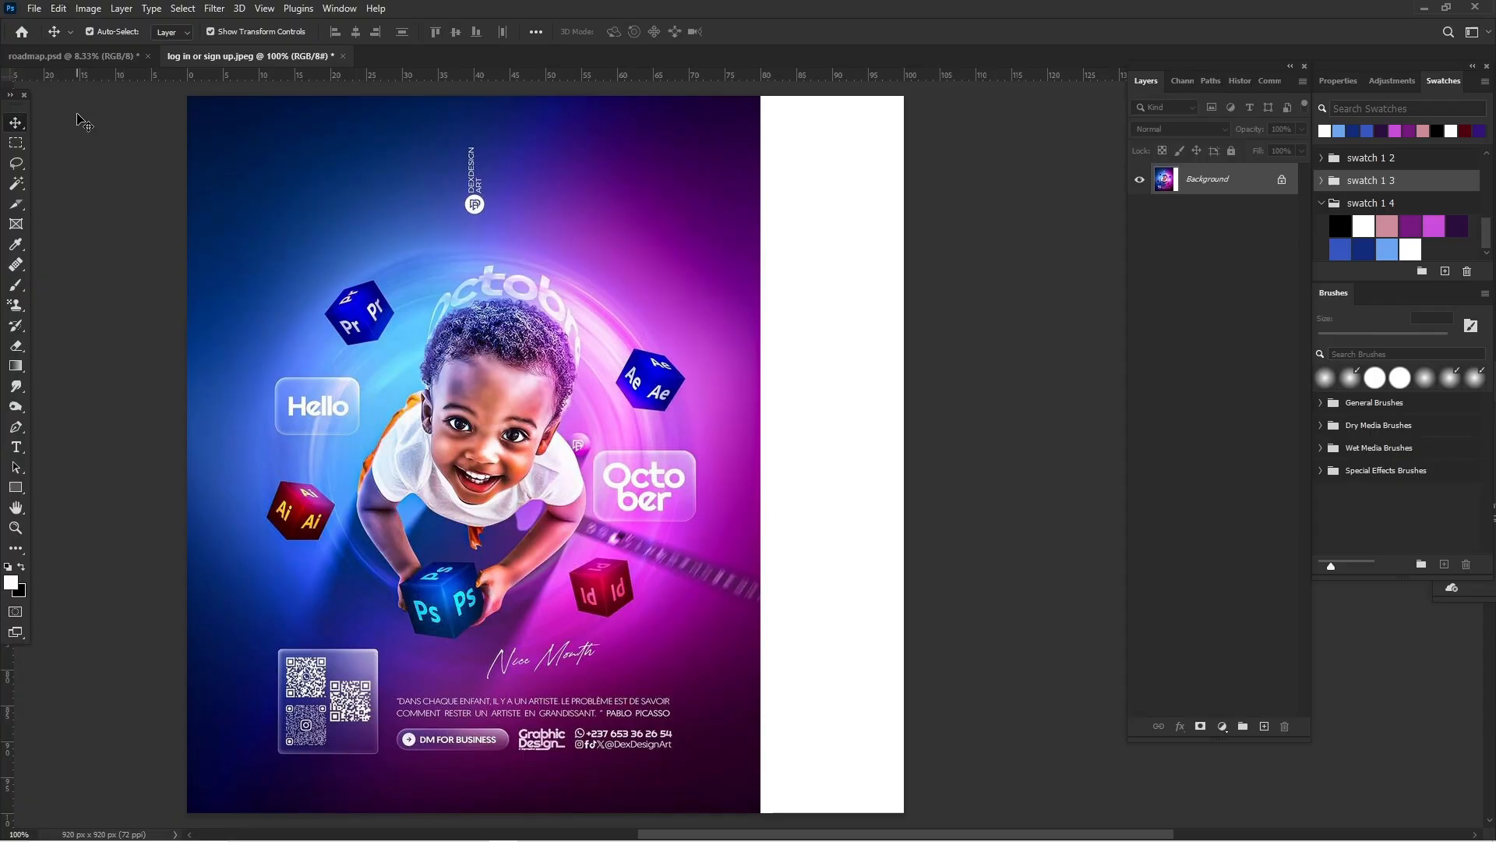
Step: Divide the whole canvas into 9 evenly spaced horizontal slices and place a vertical guide along the poster's right edge
left_click(20, 203)
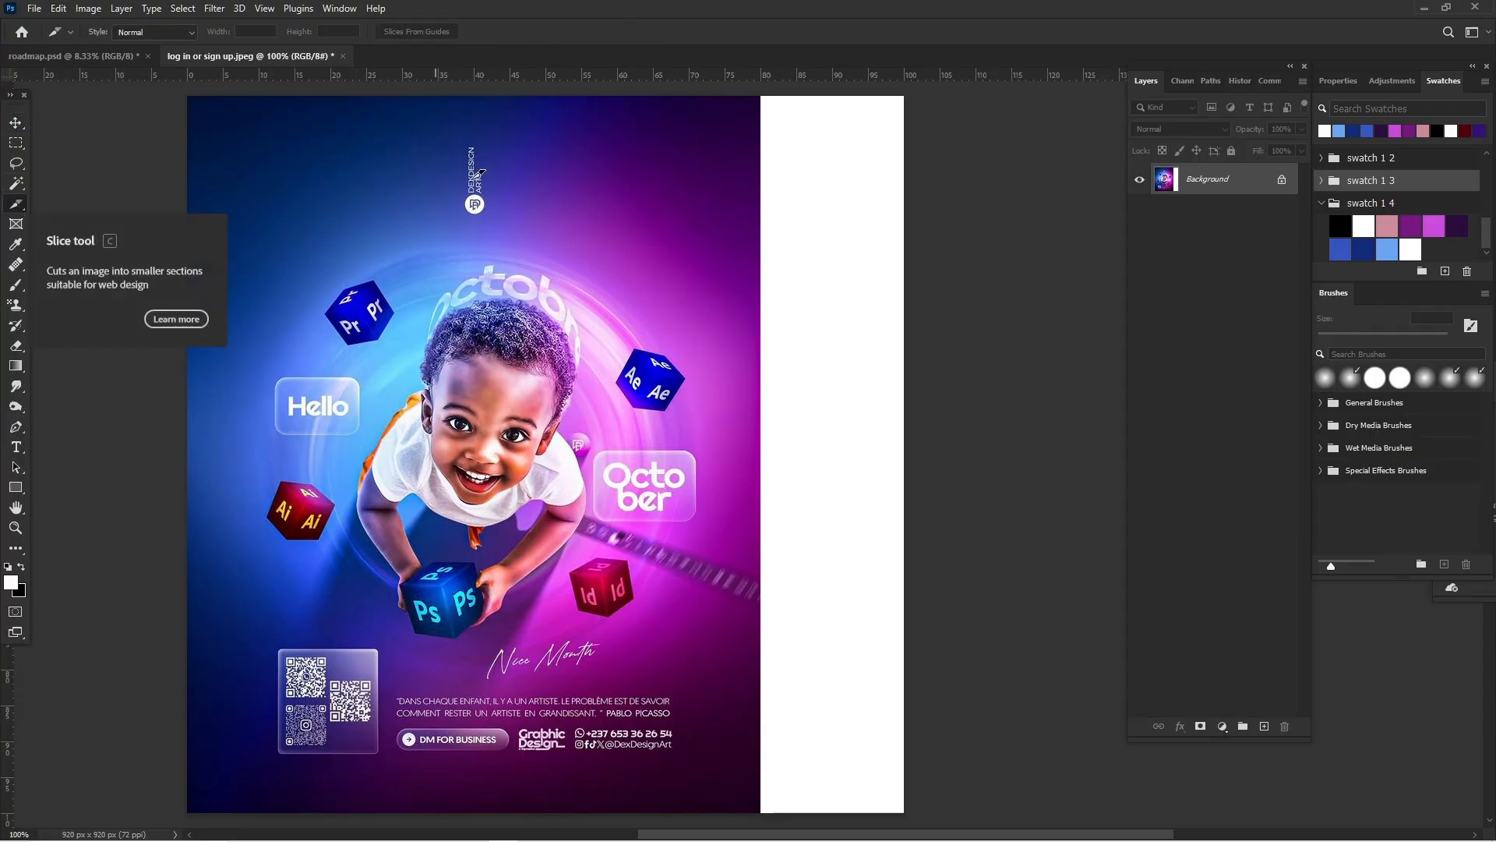
right_click(366, 185)
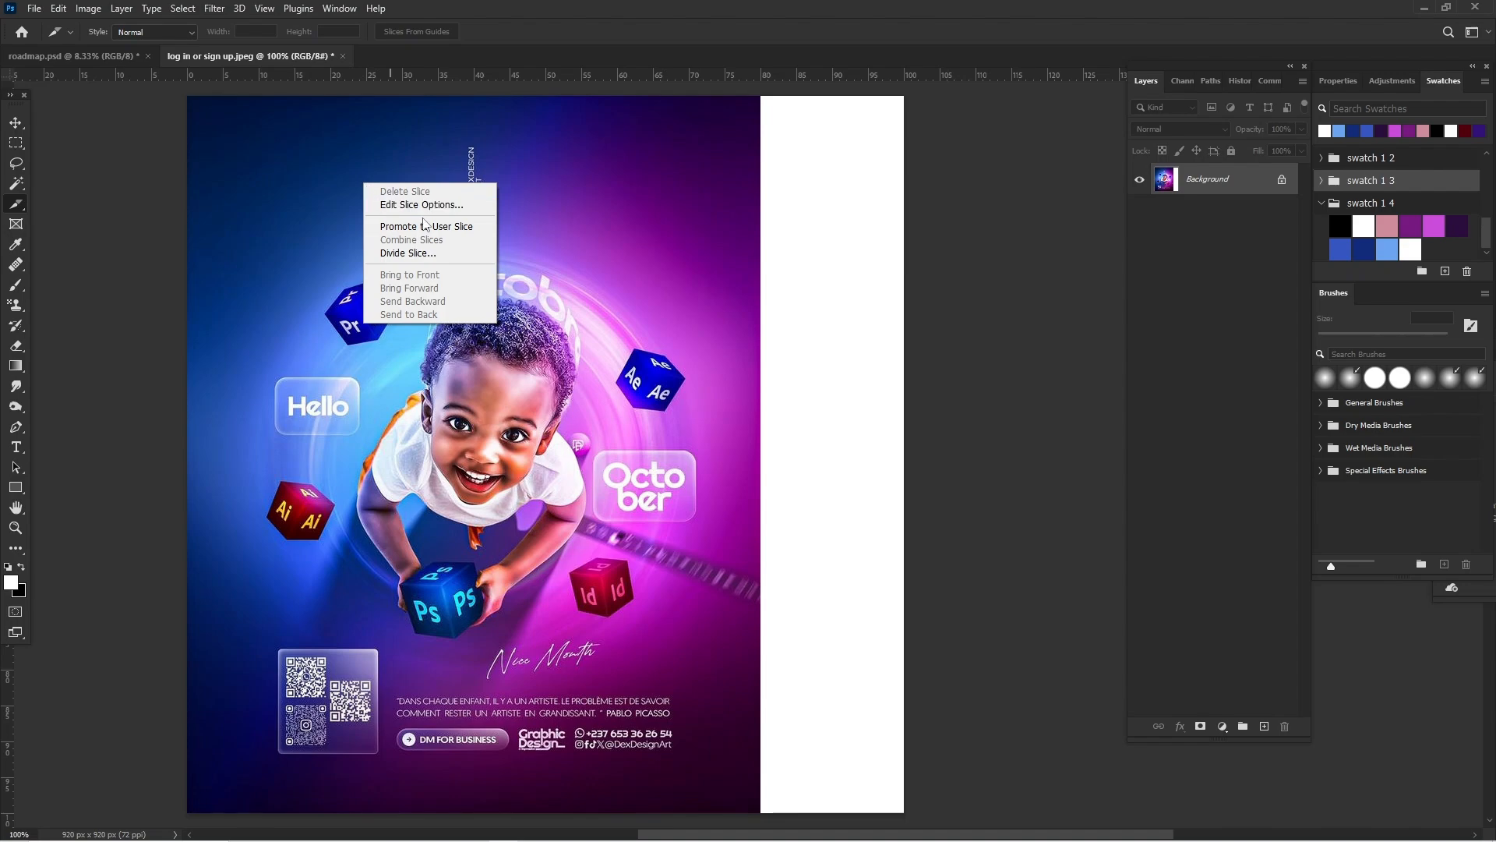
left_click(422, 255)
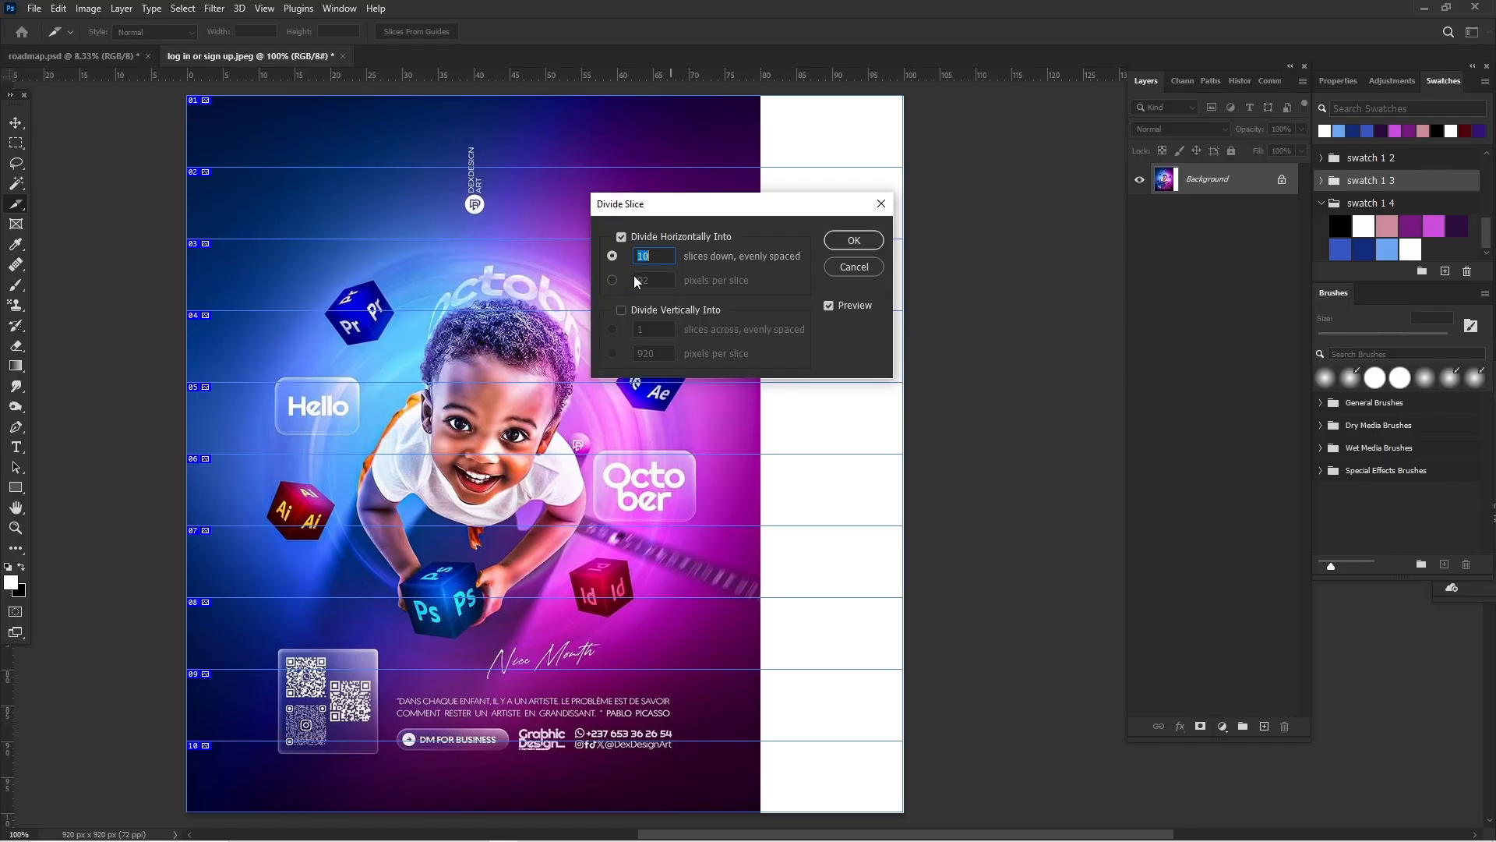
type("9")
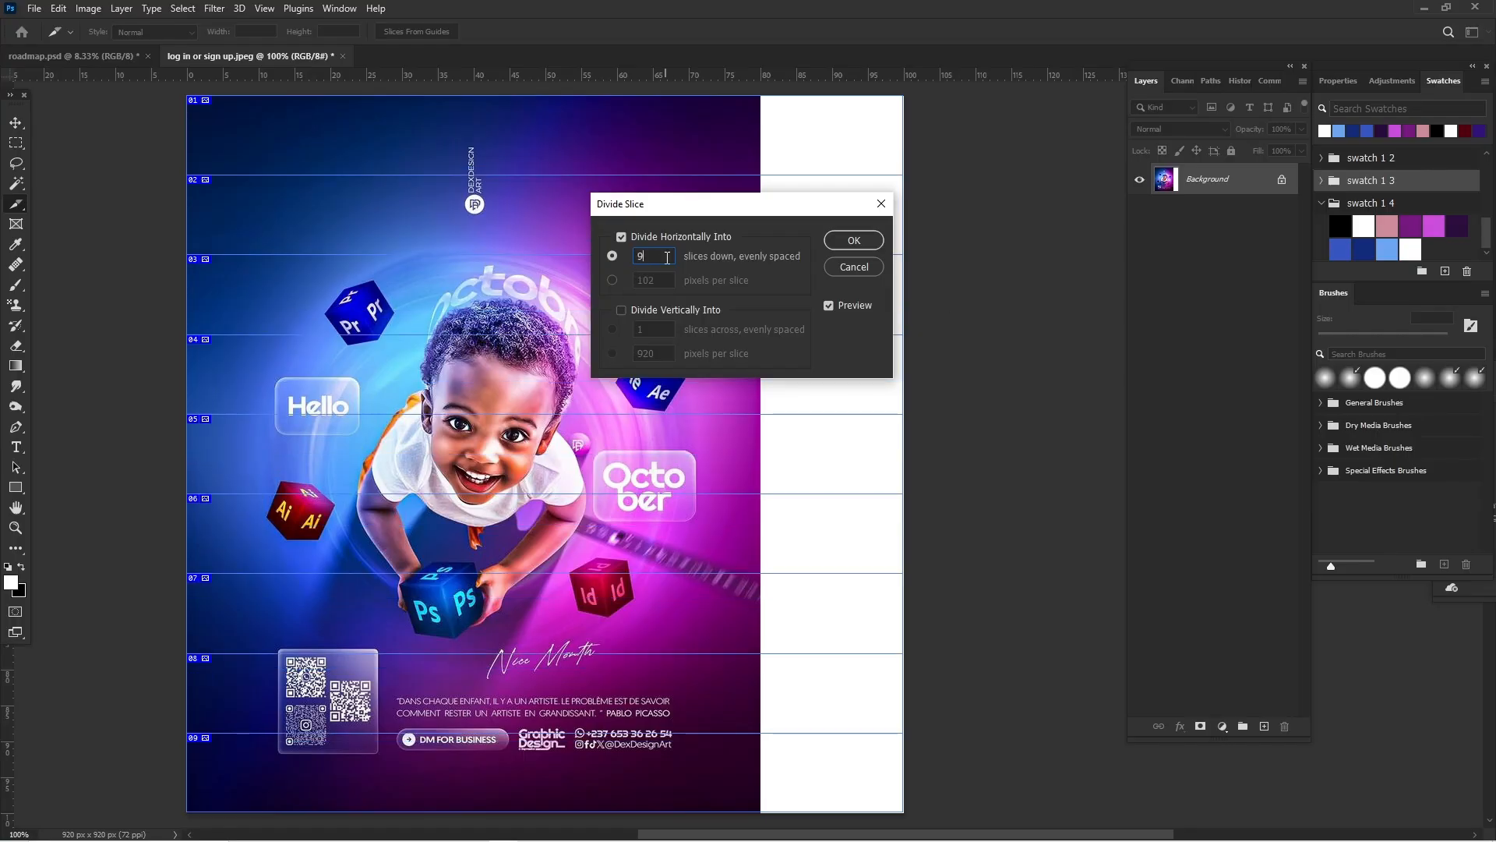
left_click(852, 240)
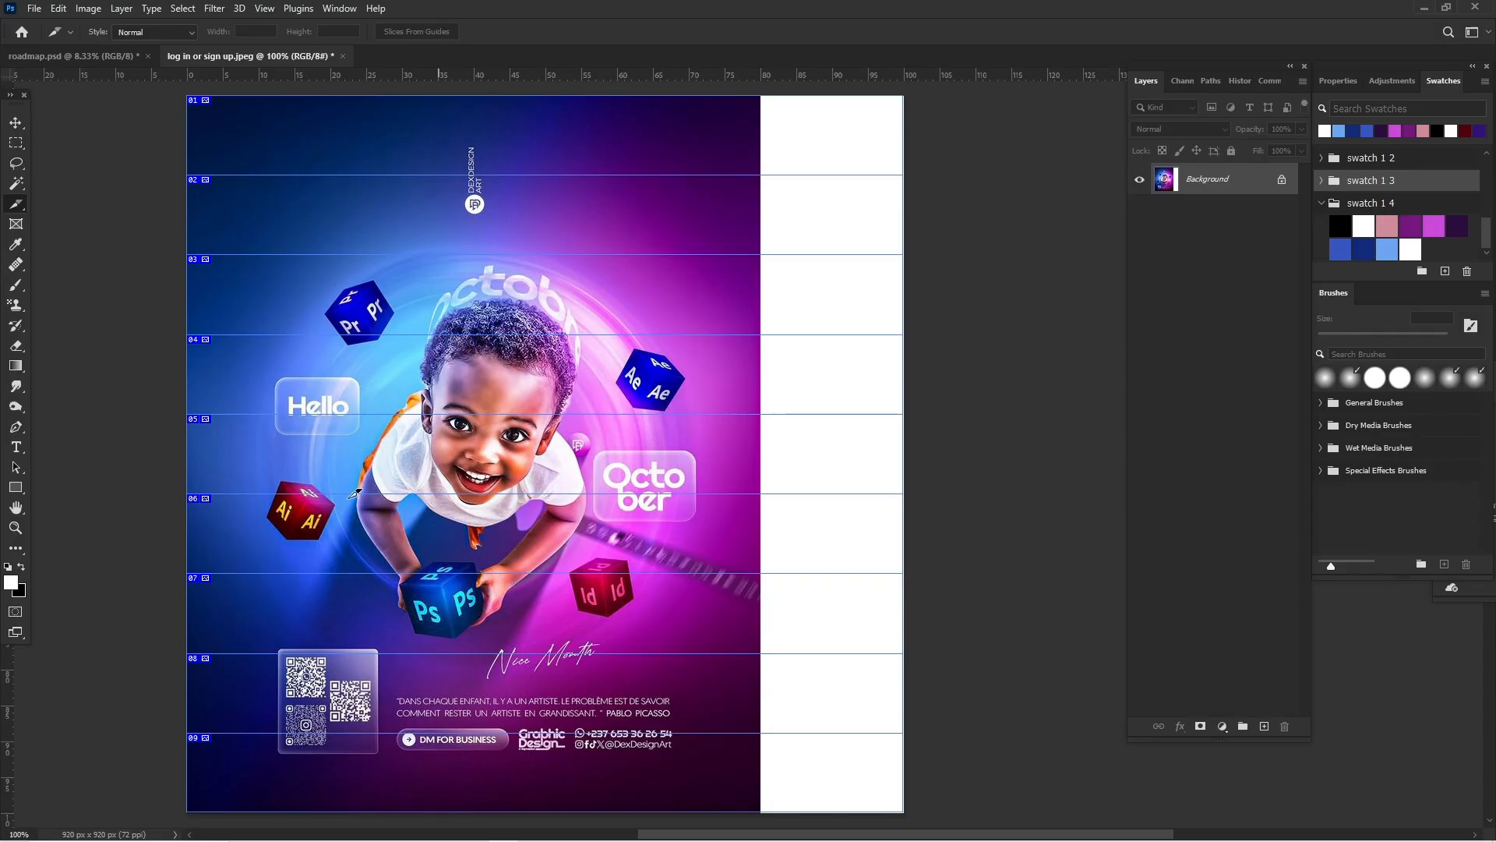
left_click_drag(3, 704, 760, 606)
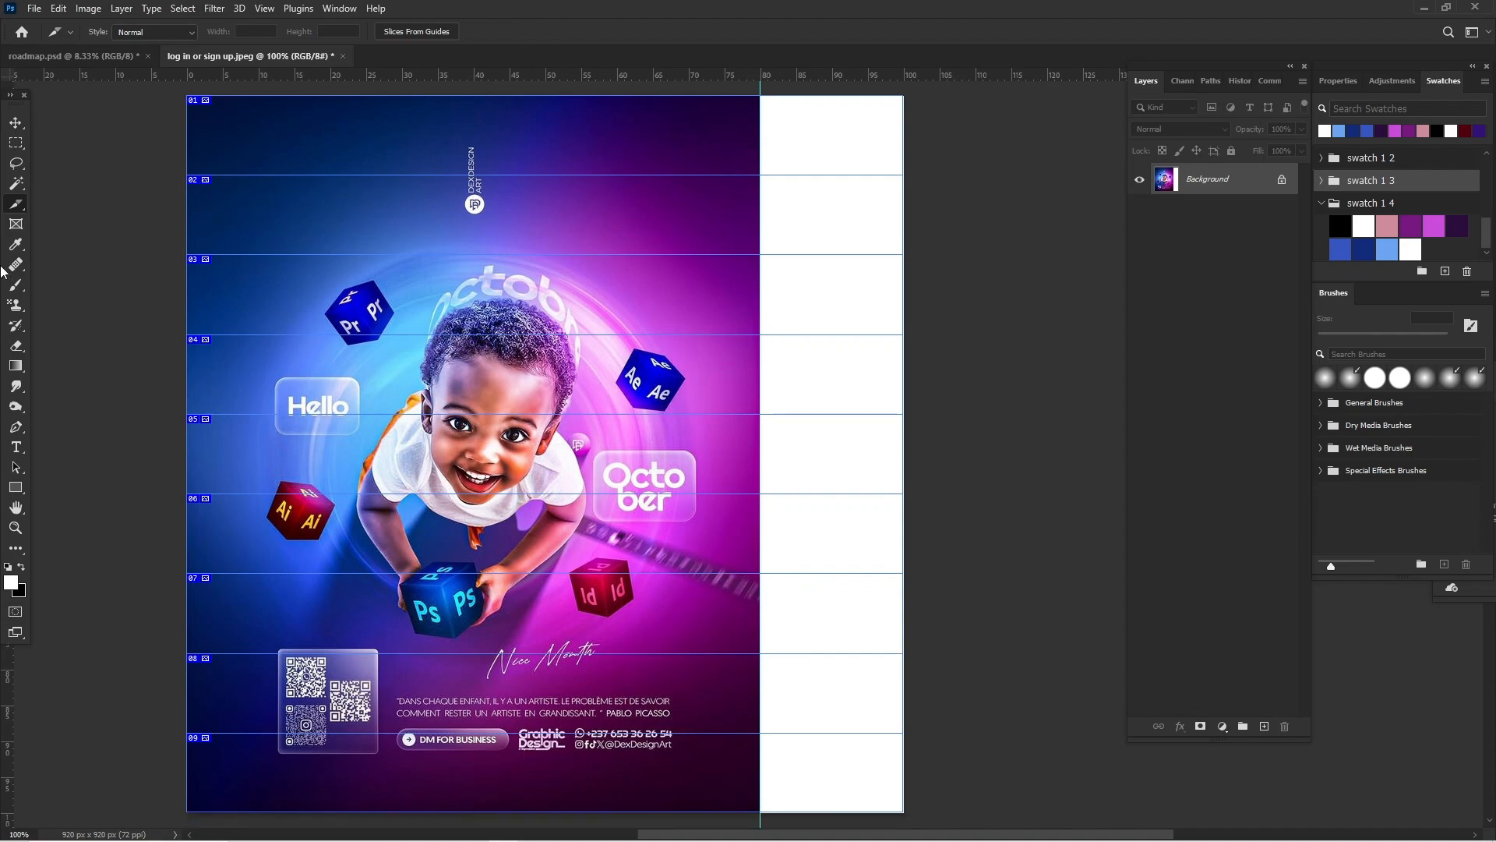
Step: Create a new layer and fill the first slice of the white side strip with the black swatch from swatch 1 4
left_click(16, 143)
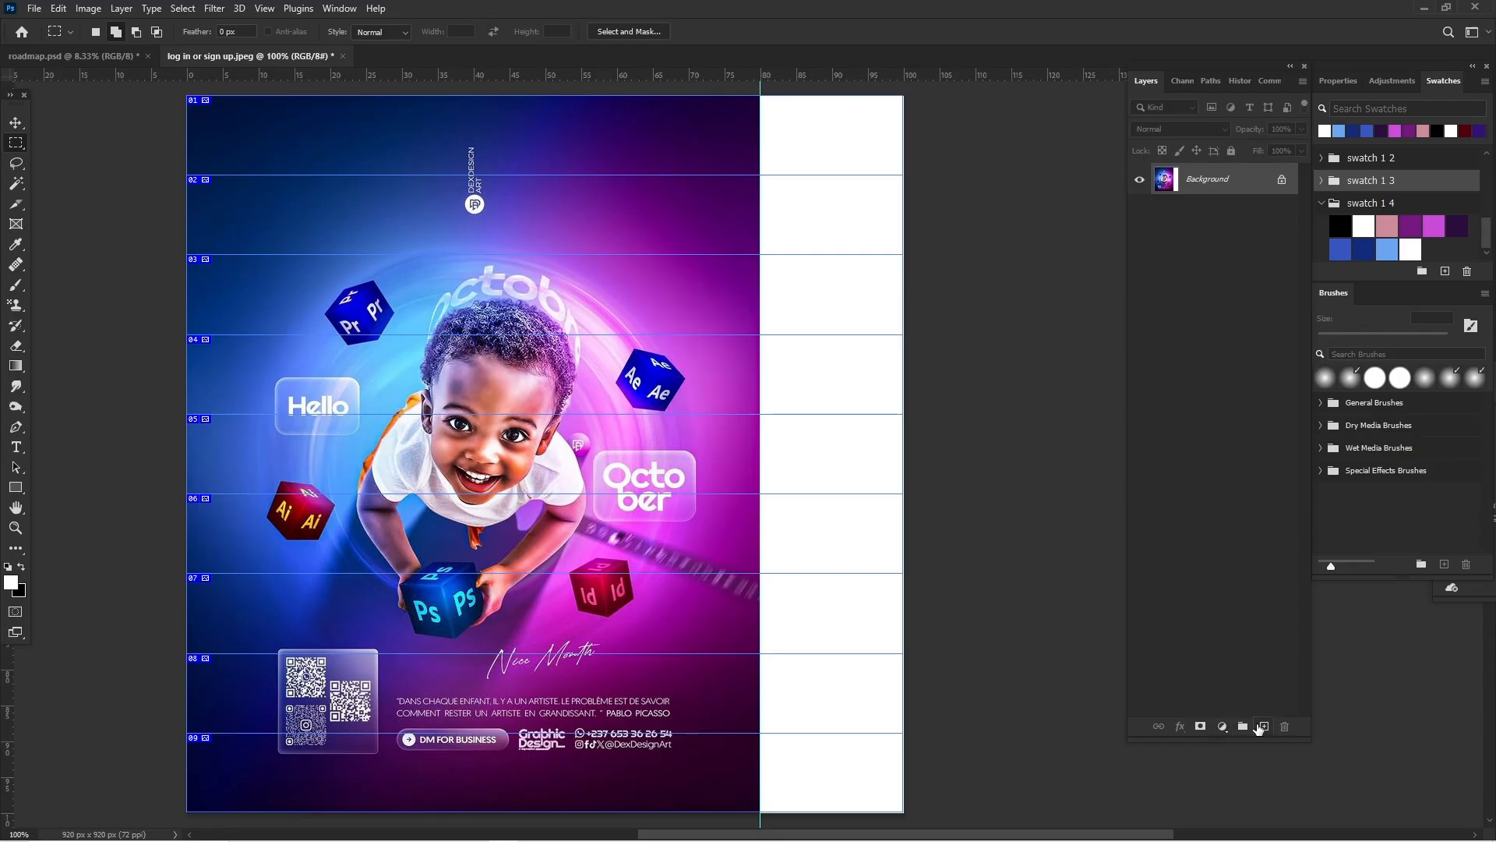
left_click(1264, 726)
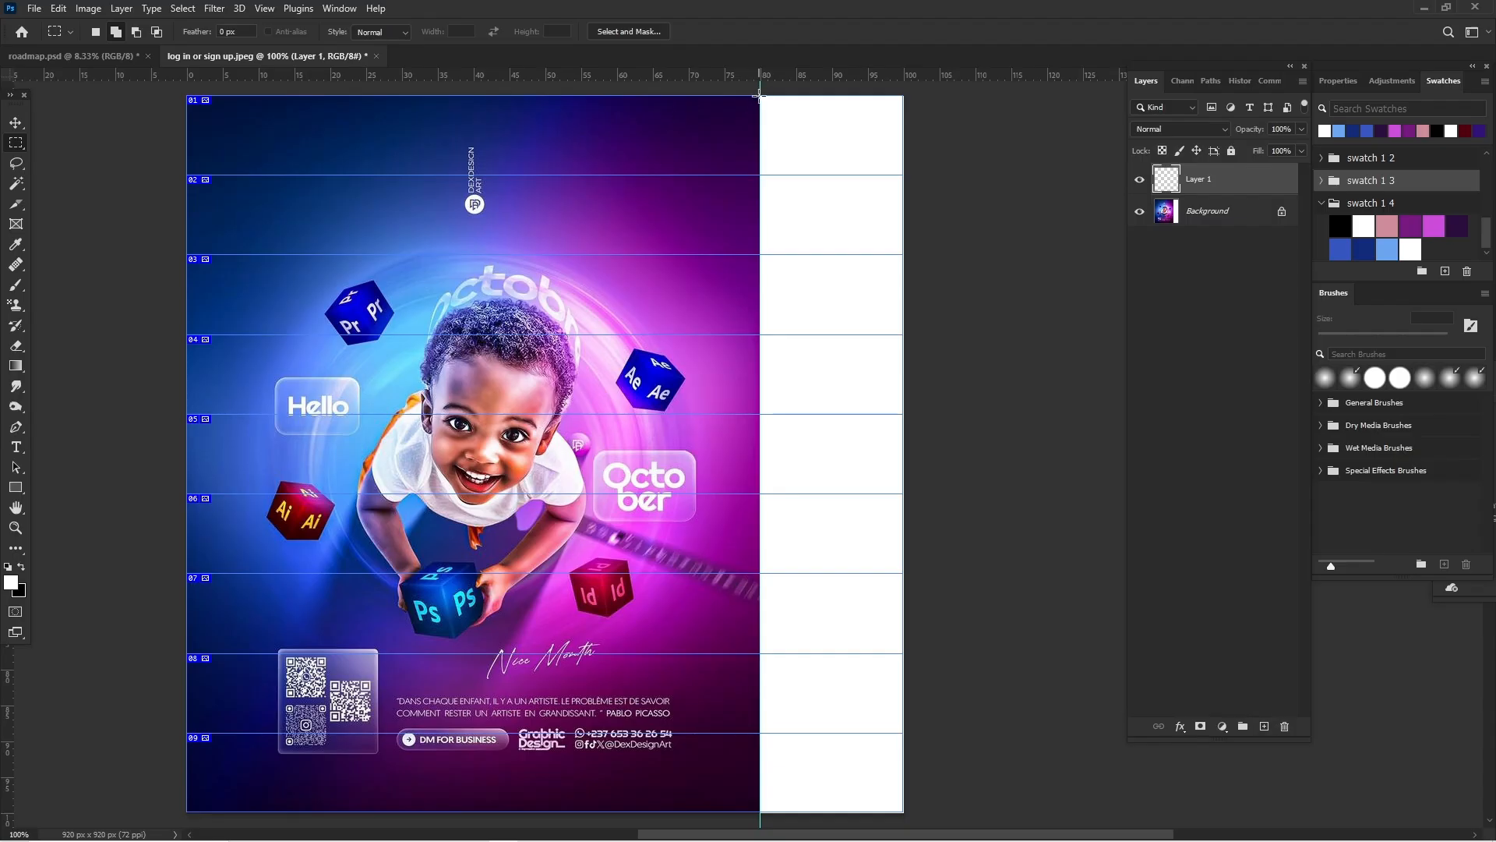
left_click_drag(761, 95, 904, 176)
left_click(1342, 224)
key("alt+BackSpace")
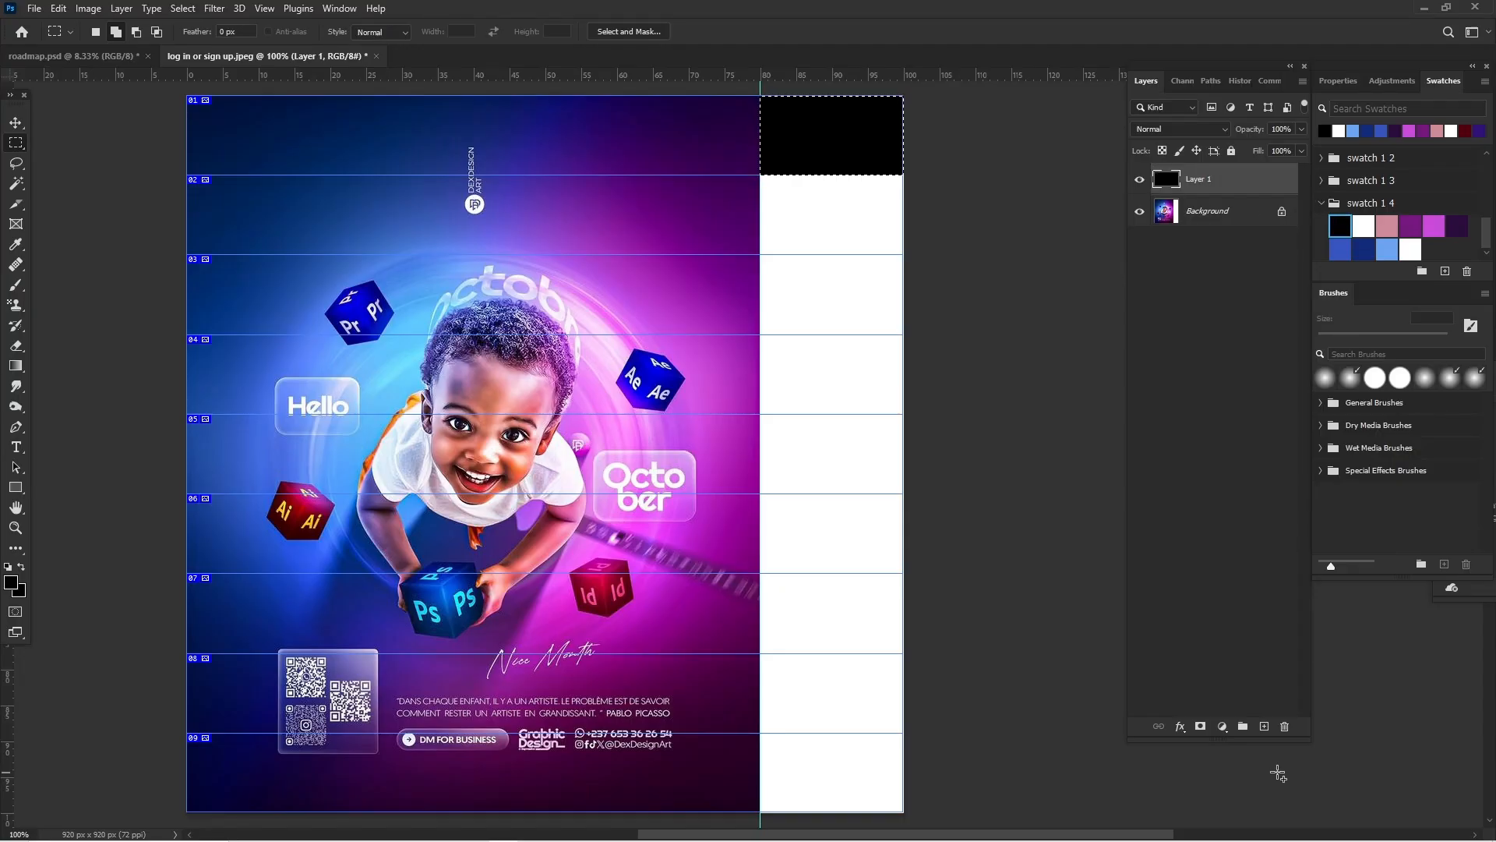
Step: Add a layer below Layer 1, extend the selection over the strip's second slice and fill it with the white swatch
left_click(1267, 729)
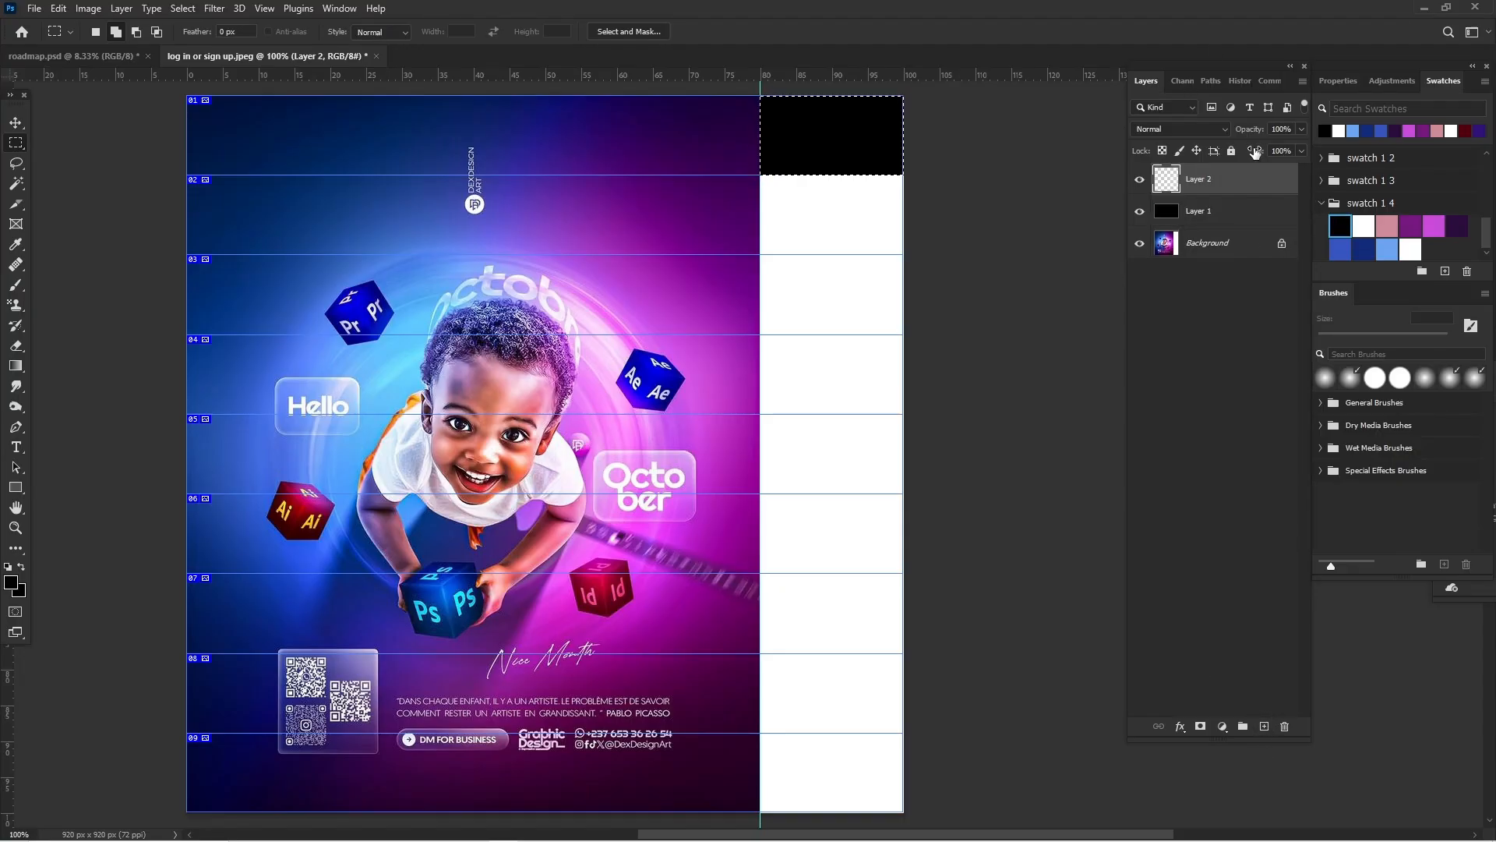
left_click_drag(1253, 156, 1225, 228)
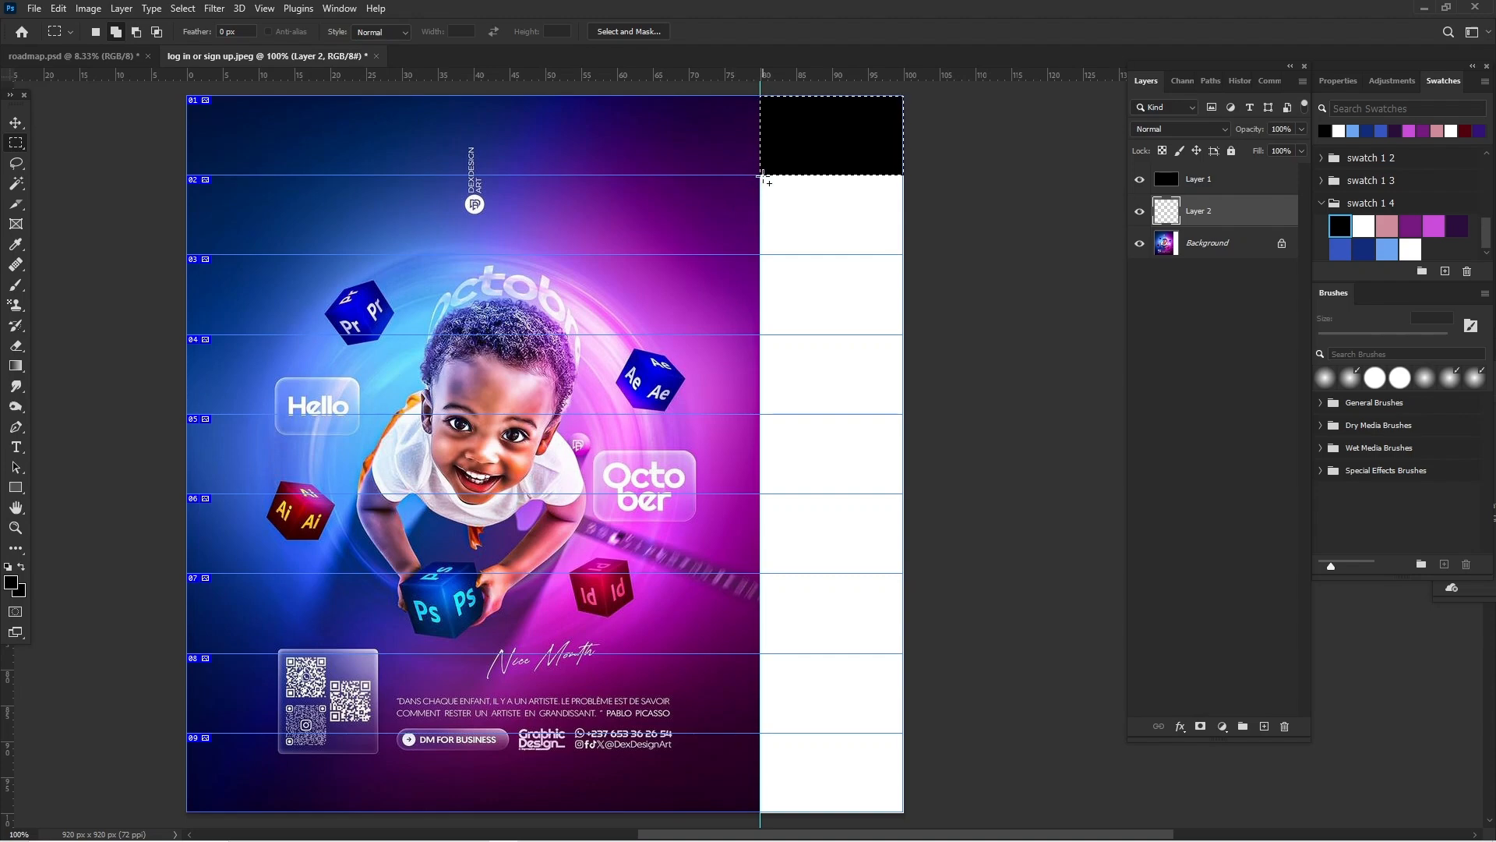
left_click_drag(761, 174, 912, 244)
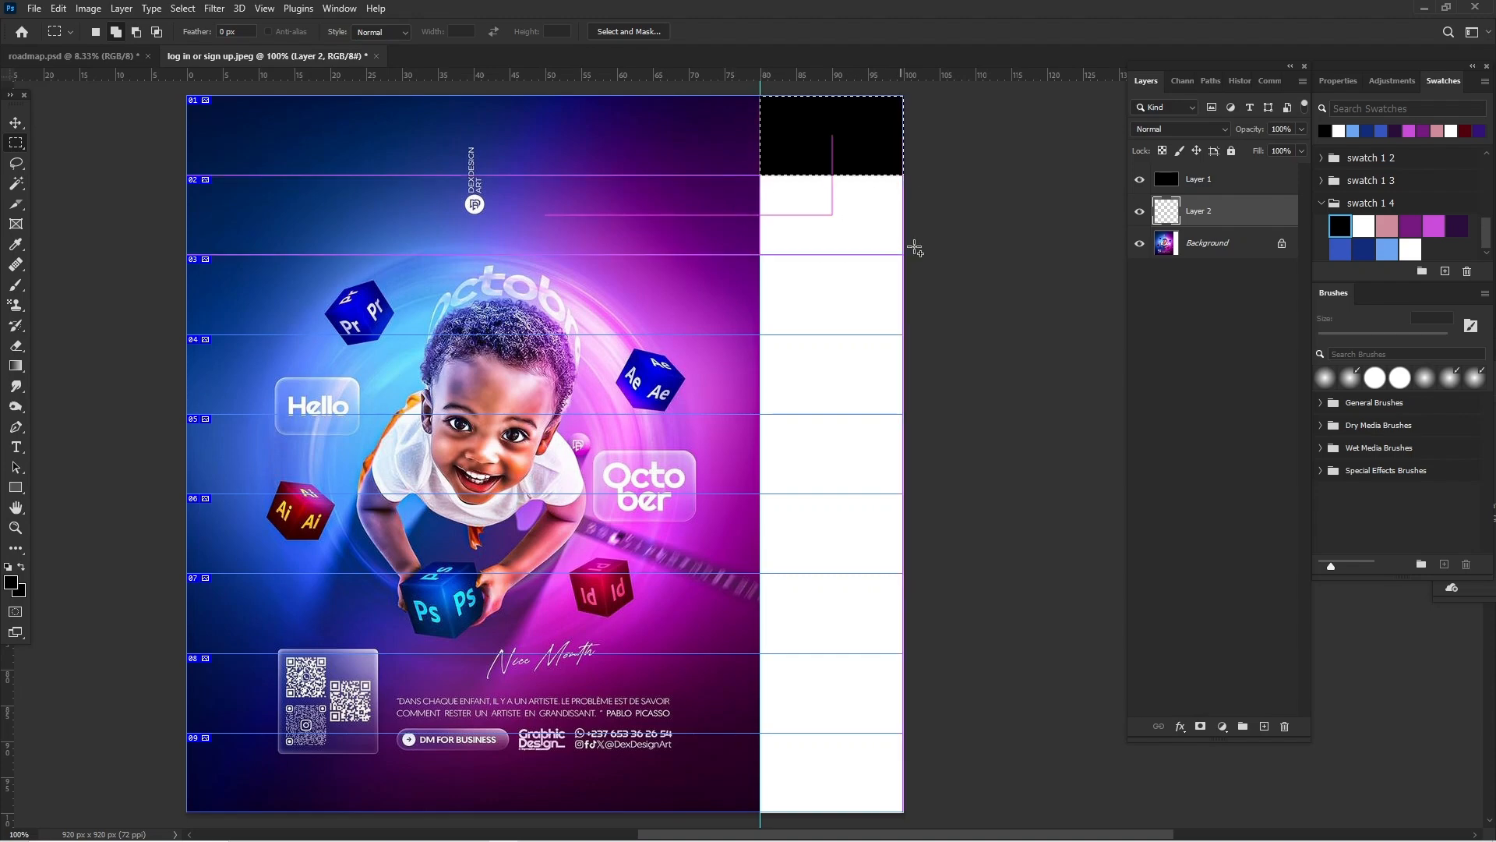
left_click(1364, 226)
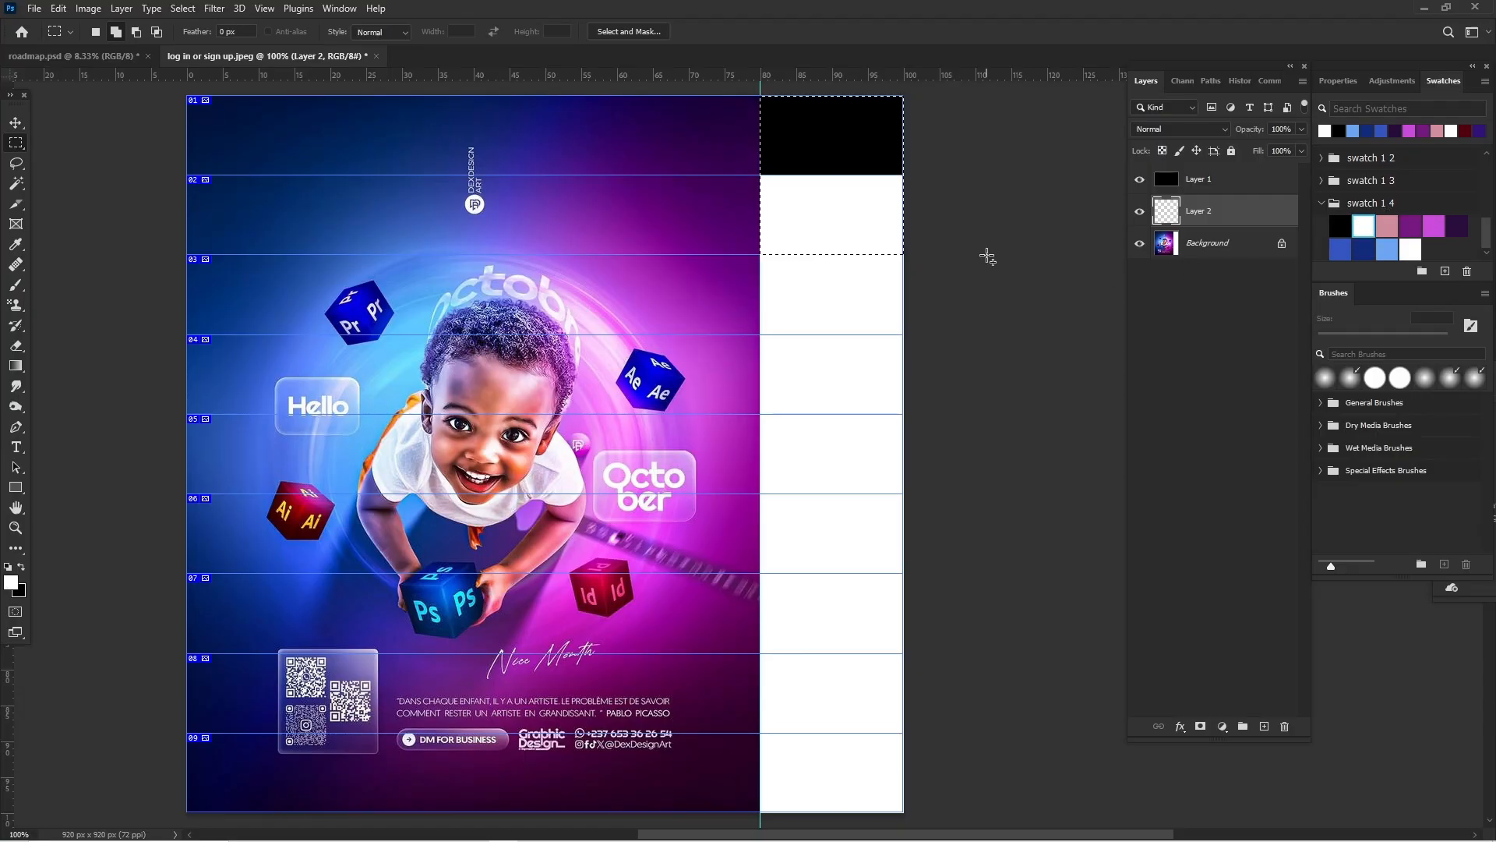
key("alt+BackSpace")
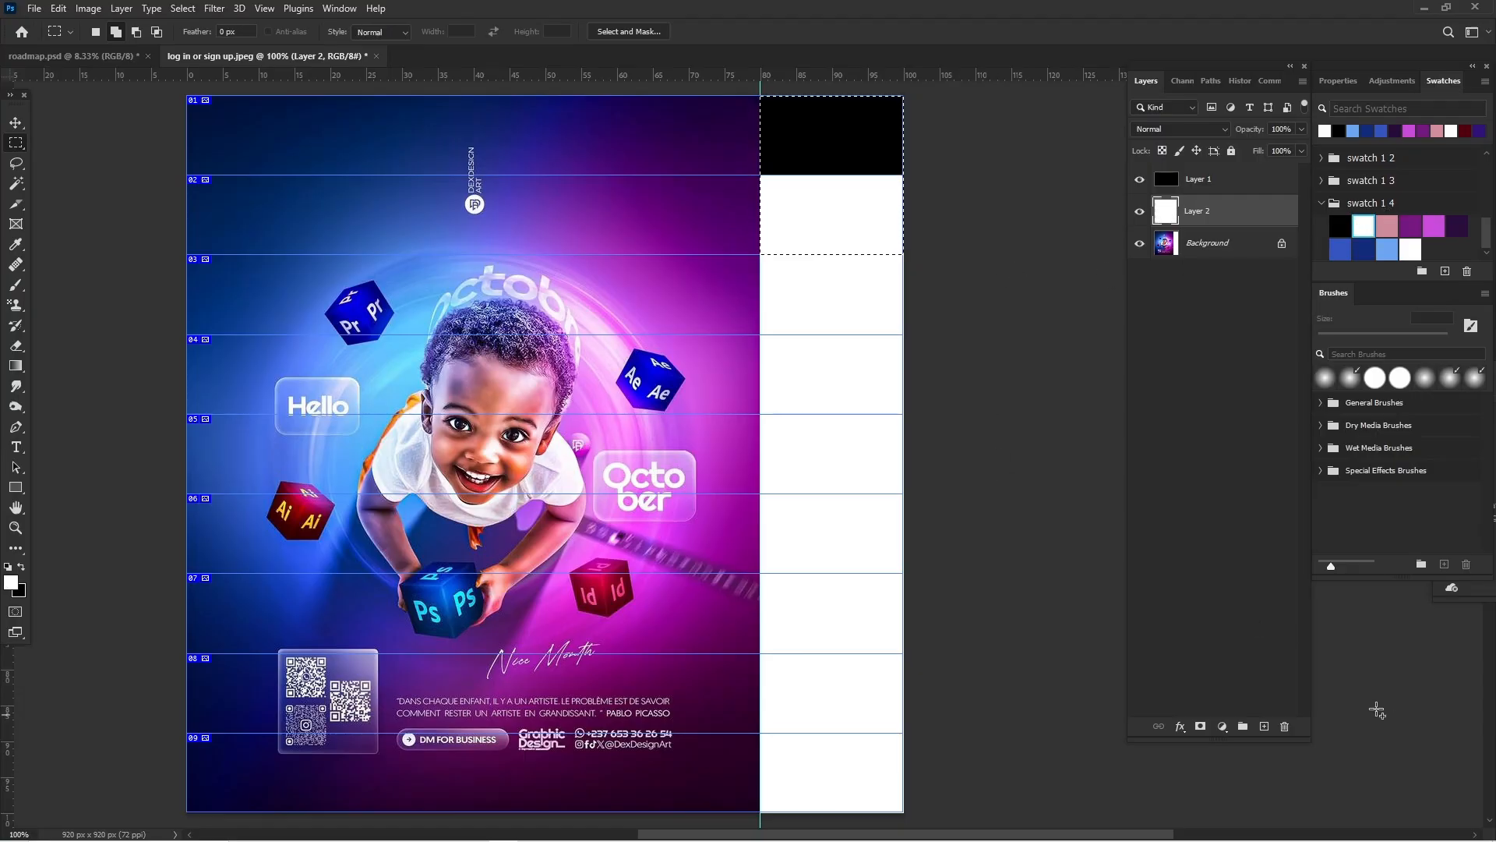
Step: Add a layer below Layer 2, extend the selection over the strip's third slice and fill it with the pink swatch
left_click(1264, 726)
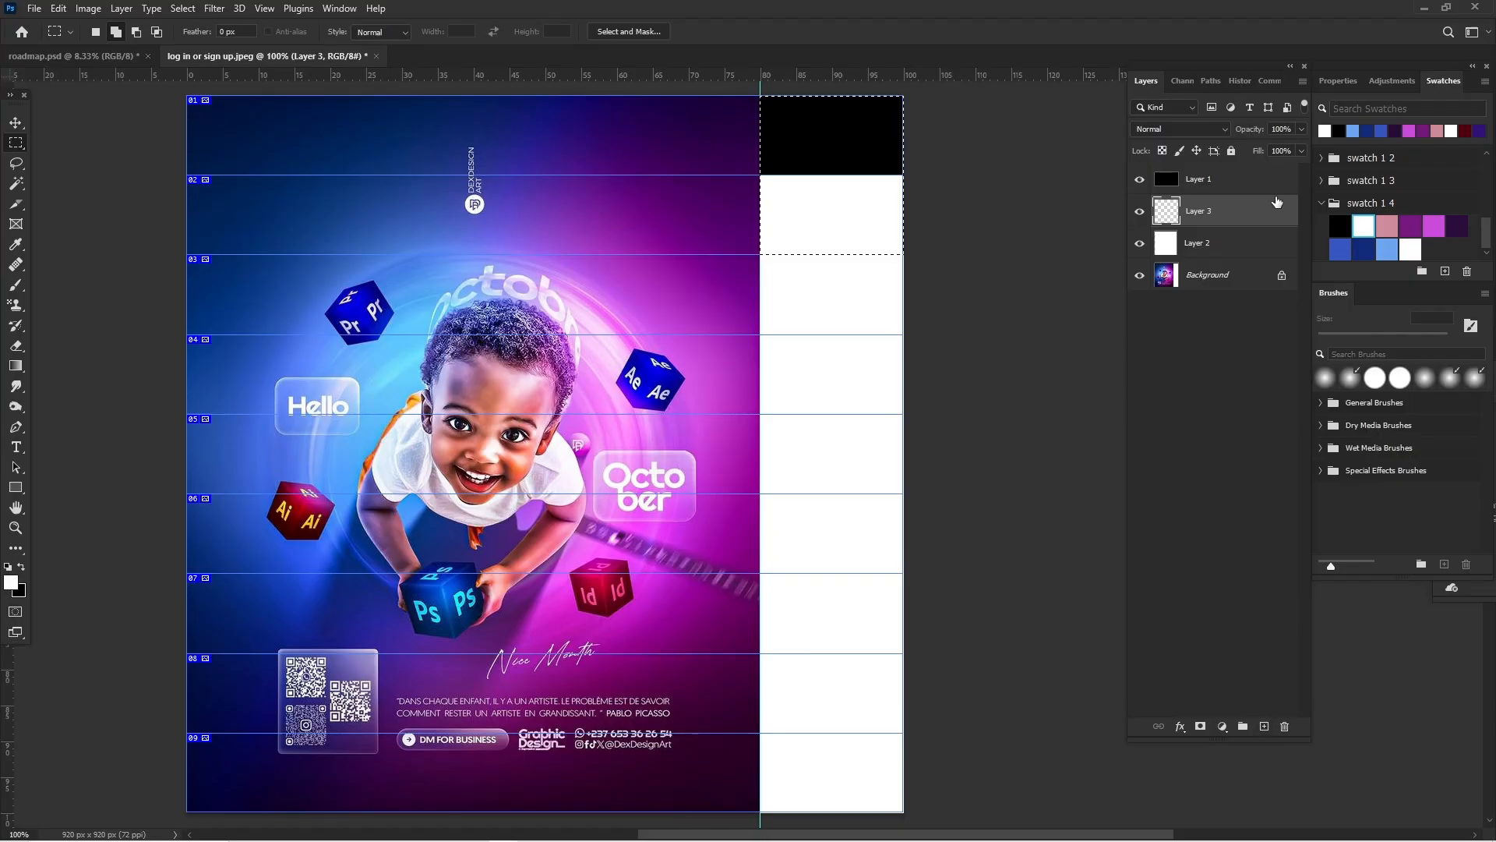
left_click_drag(1276, 203, 1263, 255)
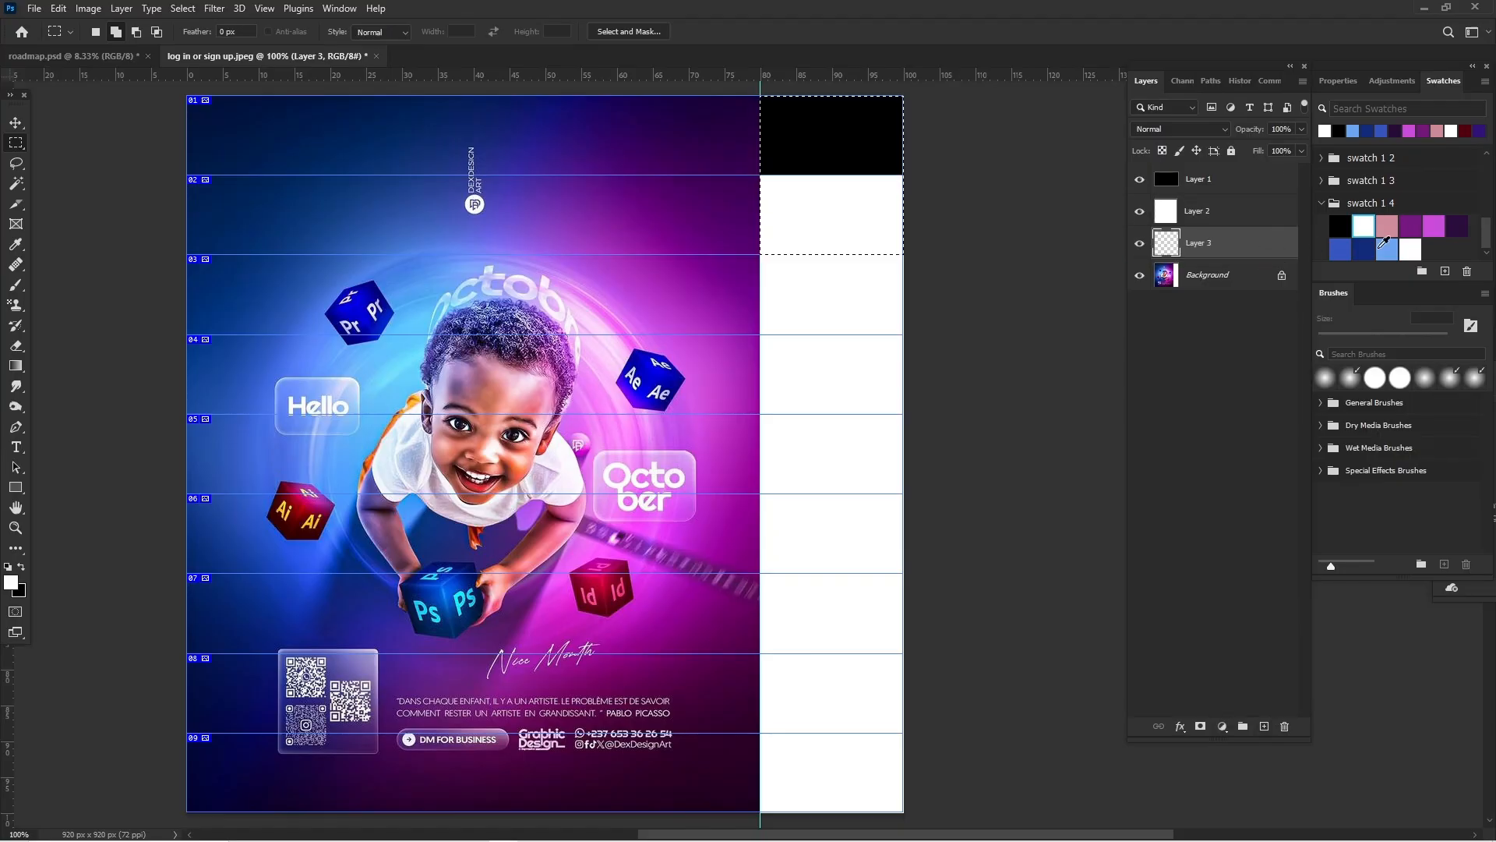
left_click(1387, 226)
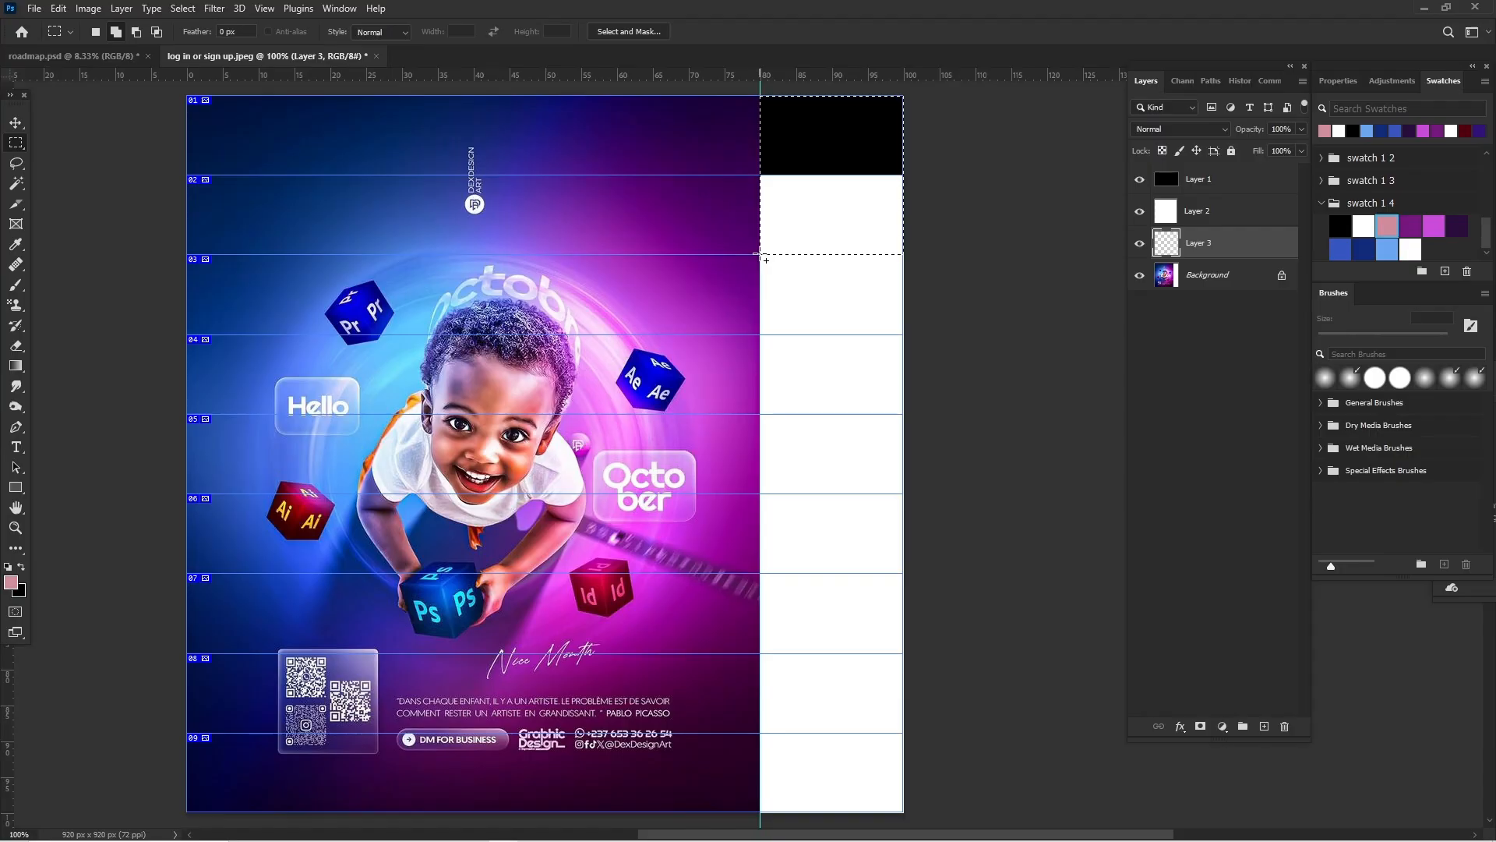
left_click_drag(761, 254, 915, 338)
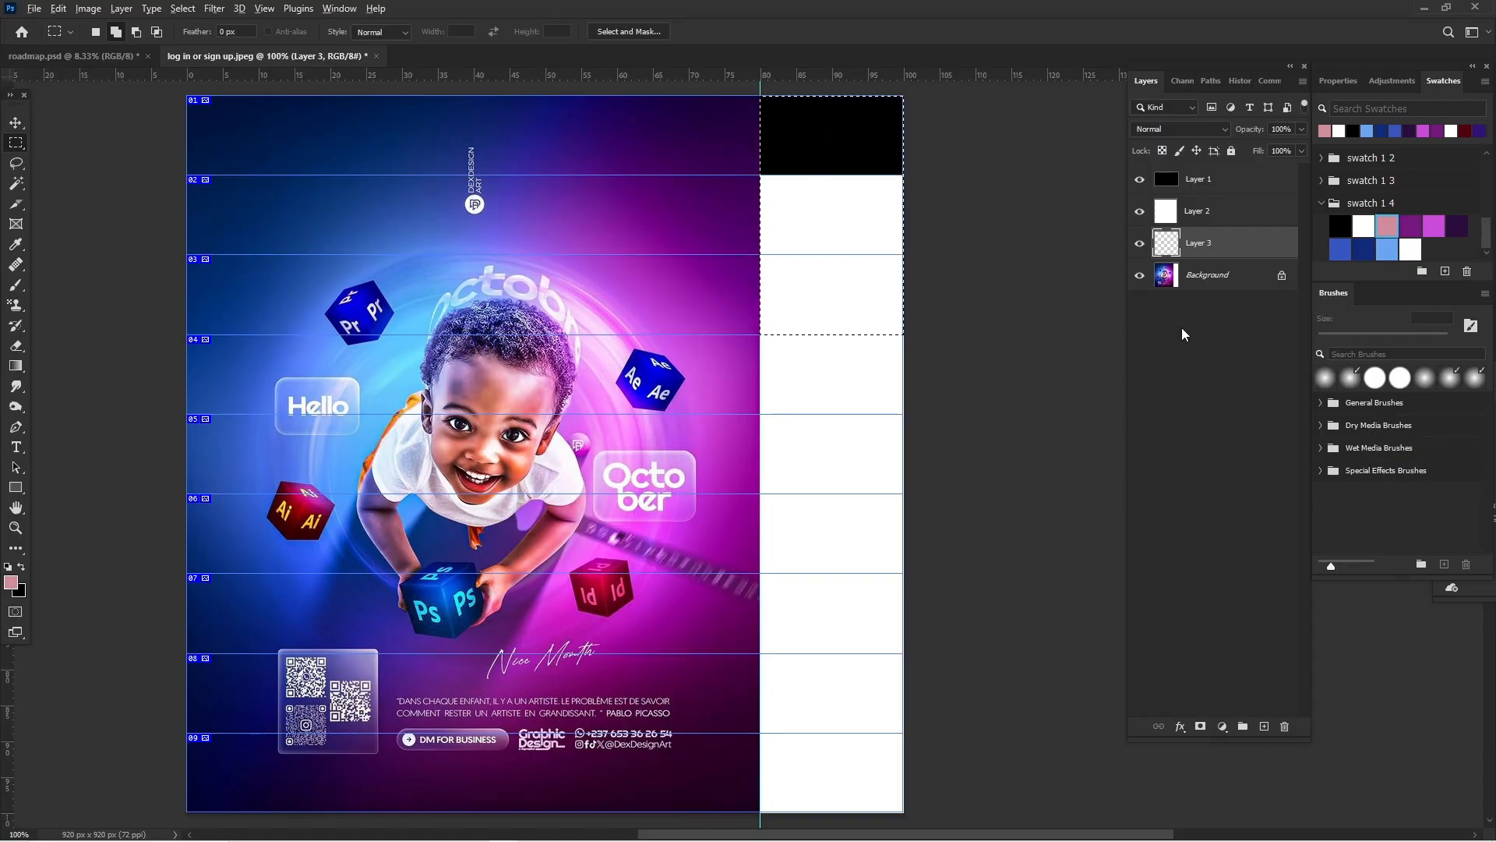
key("alt+BackSpace")
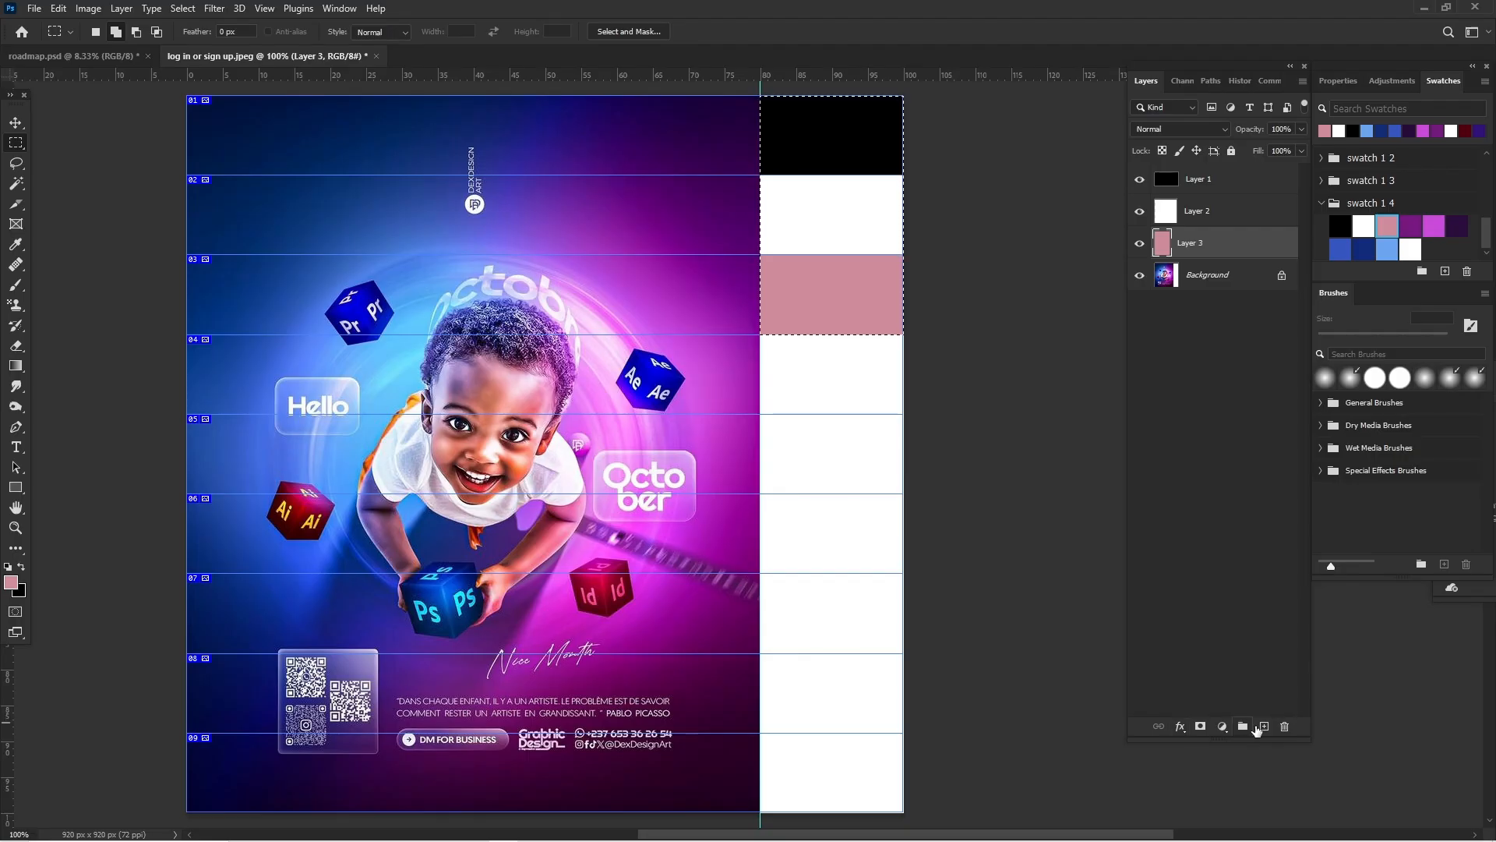
Step: Add a layer below Layer 3, extend the selection over the strip's fourth slice and fill it with the purple swatch
left_click(1263, 726)
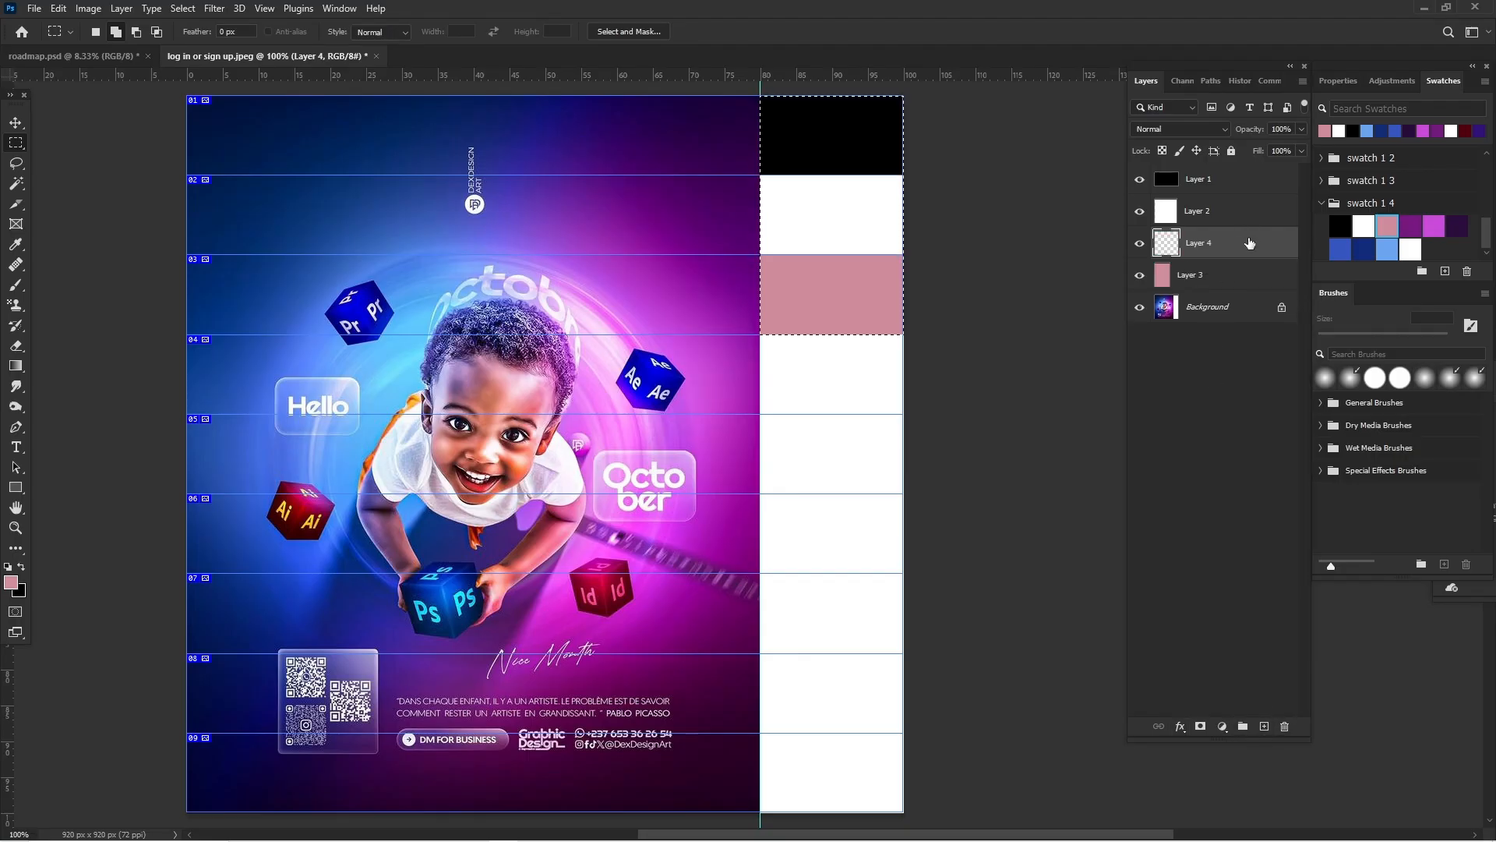
mouse_move(1250, 243)
left_mouse_down()
mouse_move(1252, 288)
mouse_move(1216, 291)
left_mouse_up()
left_click(1411, 226)
left_click_drag(761, 335, 911, 415)
key("alt+BackSpace")
Step: Add a layer below Layer 4 and fill the selection, extended over the strip's fifth slice, with the magenta swatch
left_click(1264, 727)
left_click(1434, 226)
left_click_drag(1247, 275, 1247, 385)
key("alt+BackSpace")
Step: Fill the strip's remaining four slices on successive lower layers with dark violet, medium blue, navy and light blue, and drop the selection
left_click(1264, 726)
left_click(1340, 249)
left_click_drag(761, 573, 910, 653)
key("alt+BackSpace")
left_click(1264, 726)
key("alt+BackSpace")
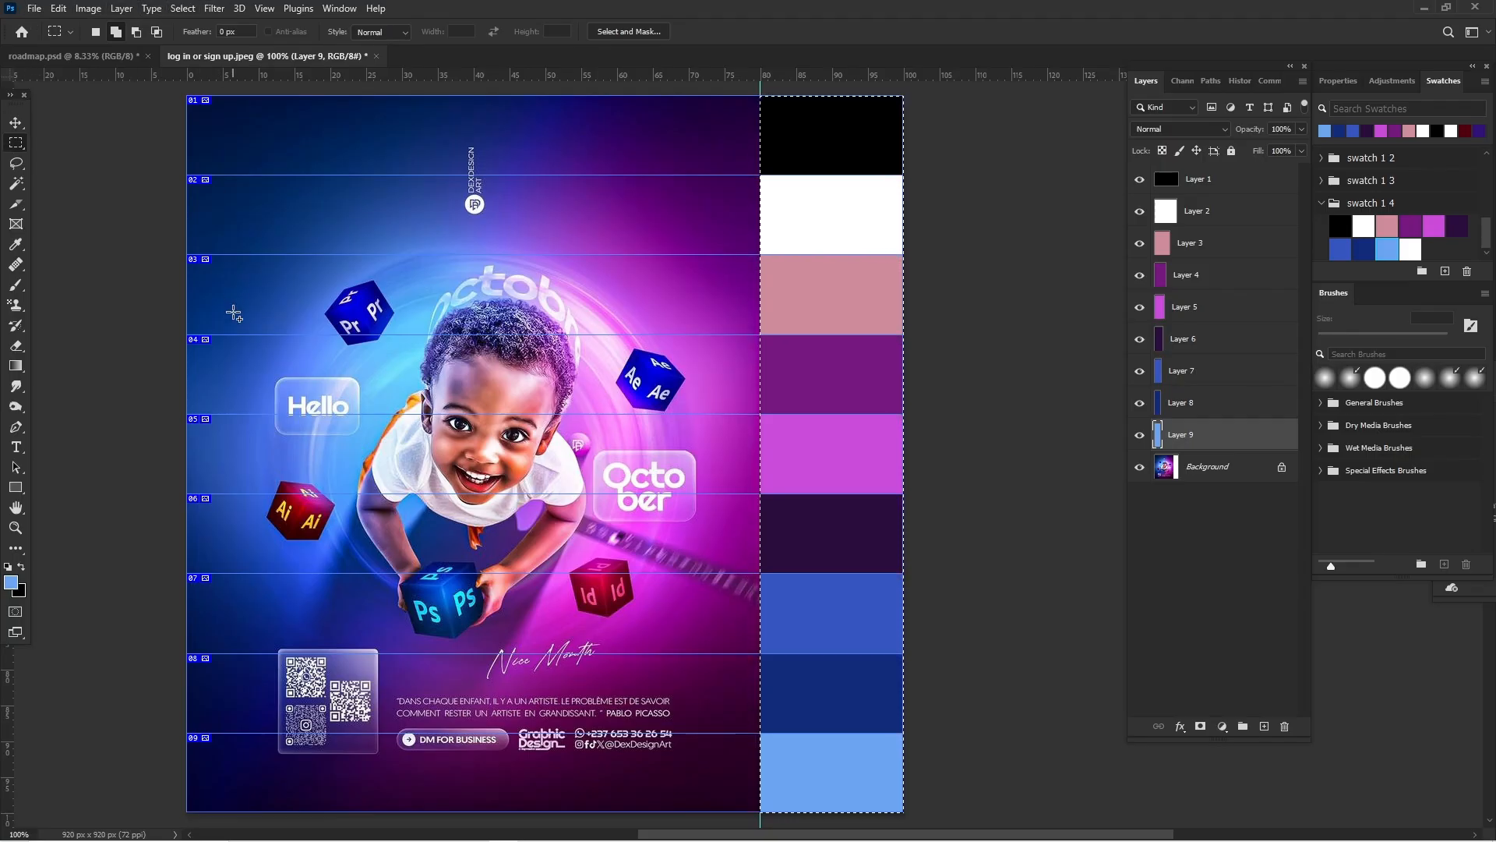
left_click(205, 381)
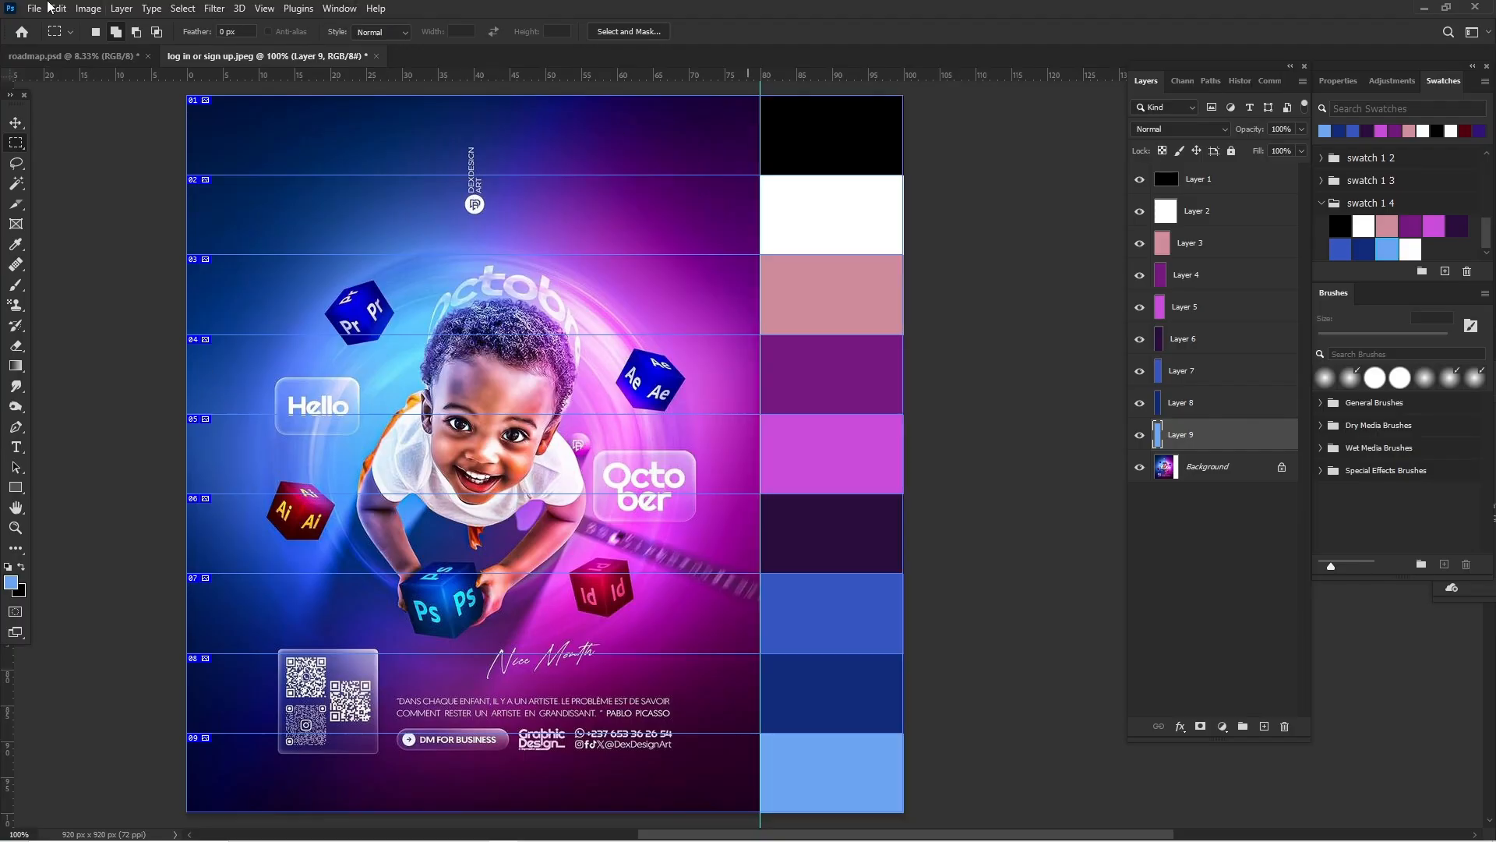
Step: Clear all guides and slices from the document, and activate the Move tool with no layer selected
left_click(269, 10)
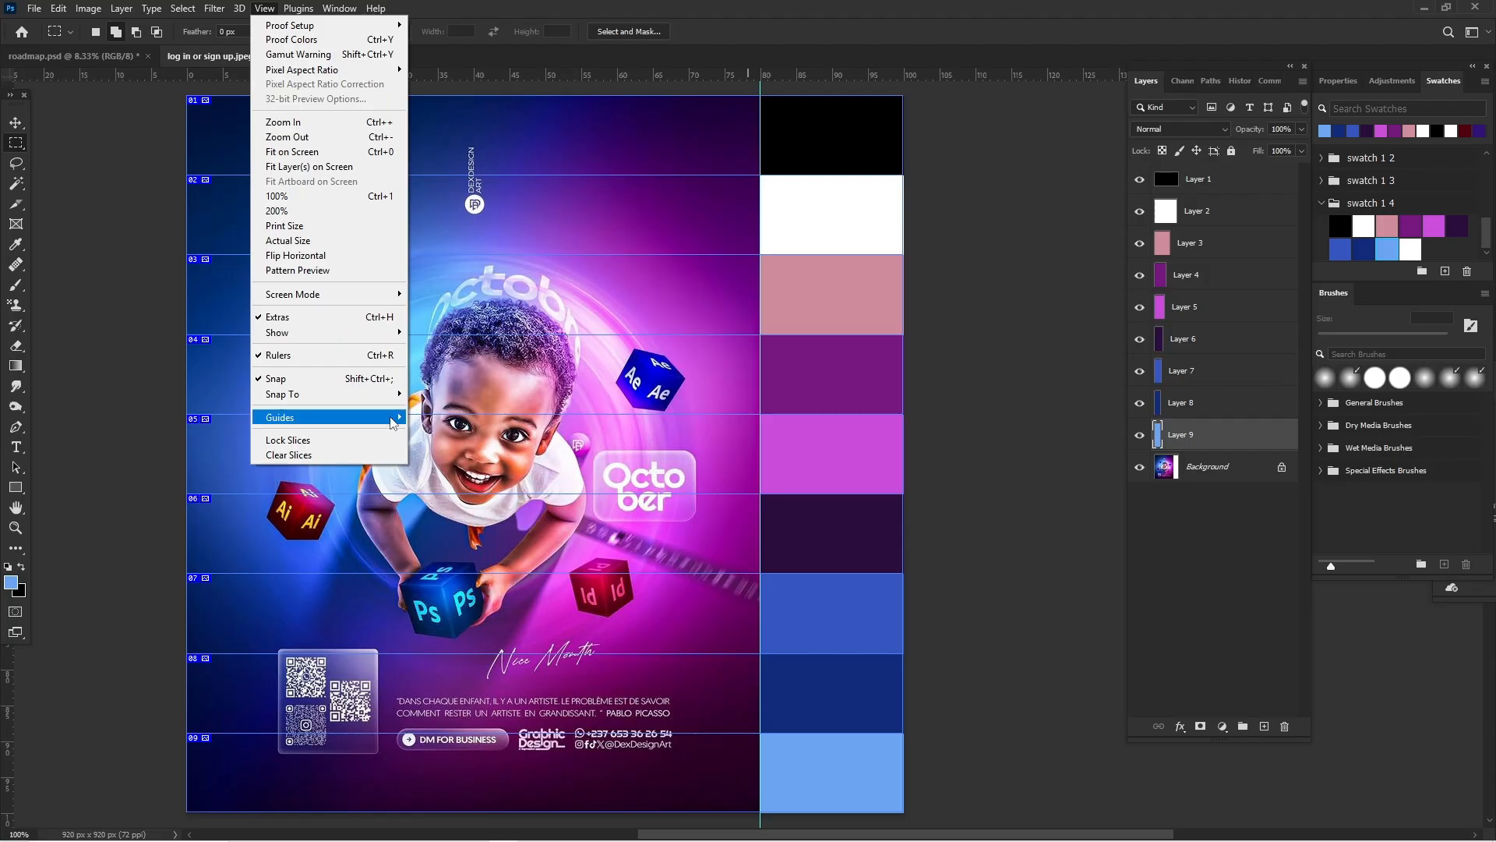
left_click(452, 434)
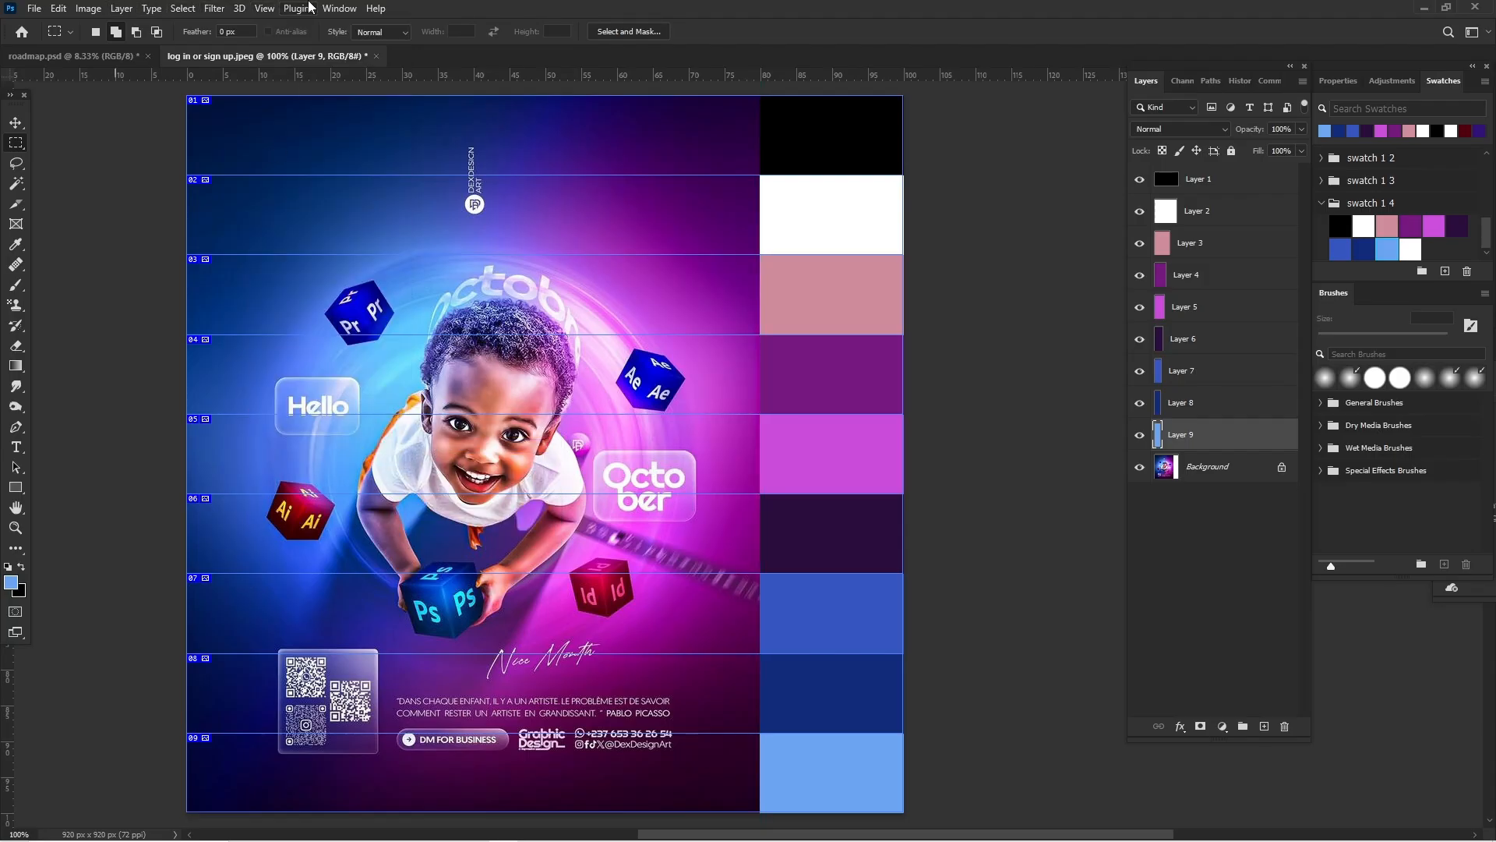
left_click(265, 8)
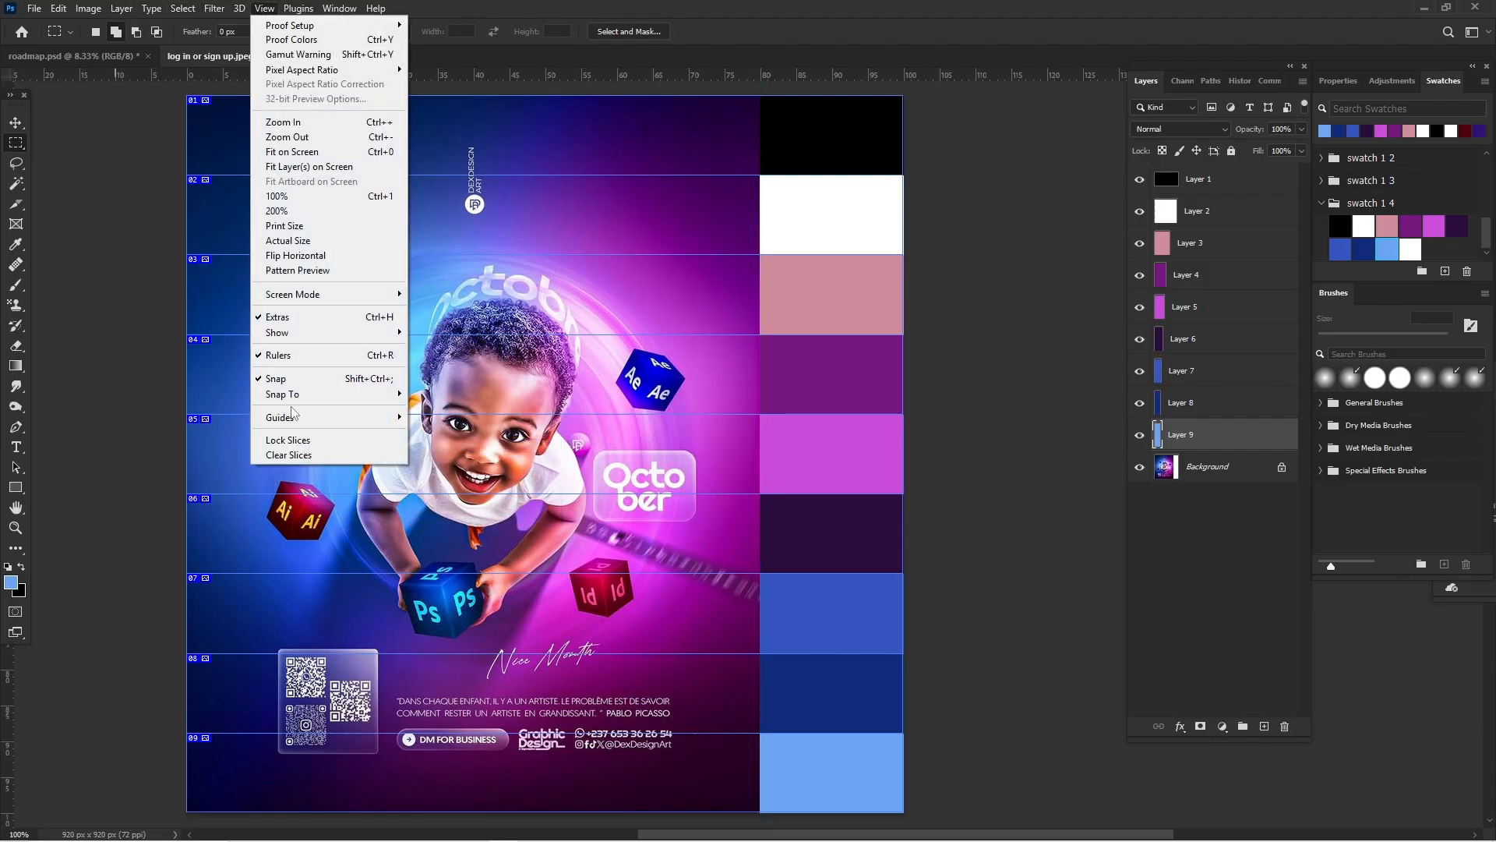
left_click(297, 455)
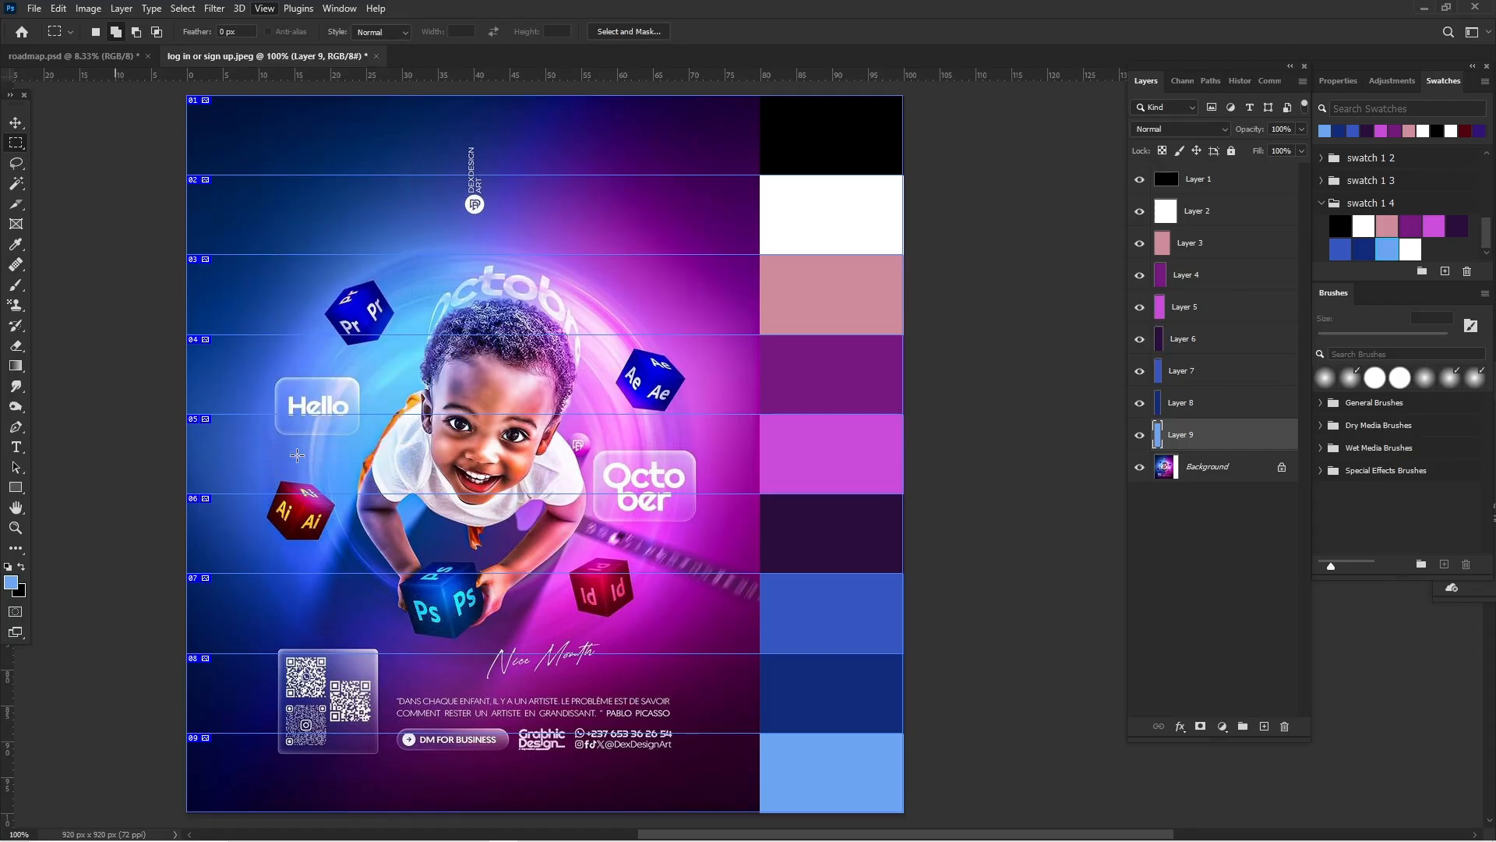
left_click(17, 122)
left_click(787, 360)
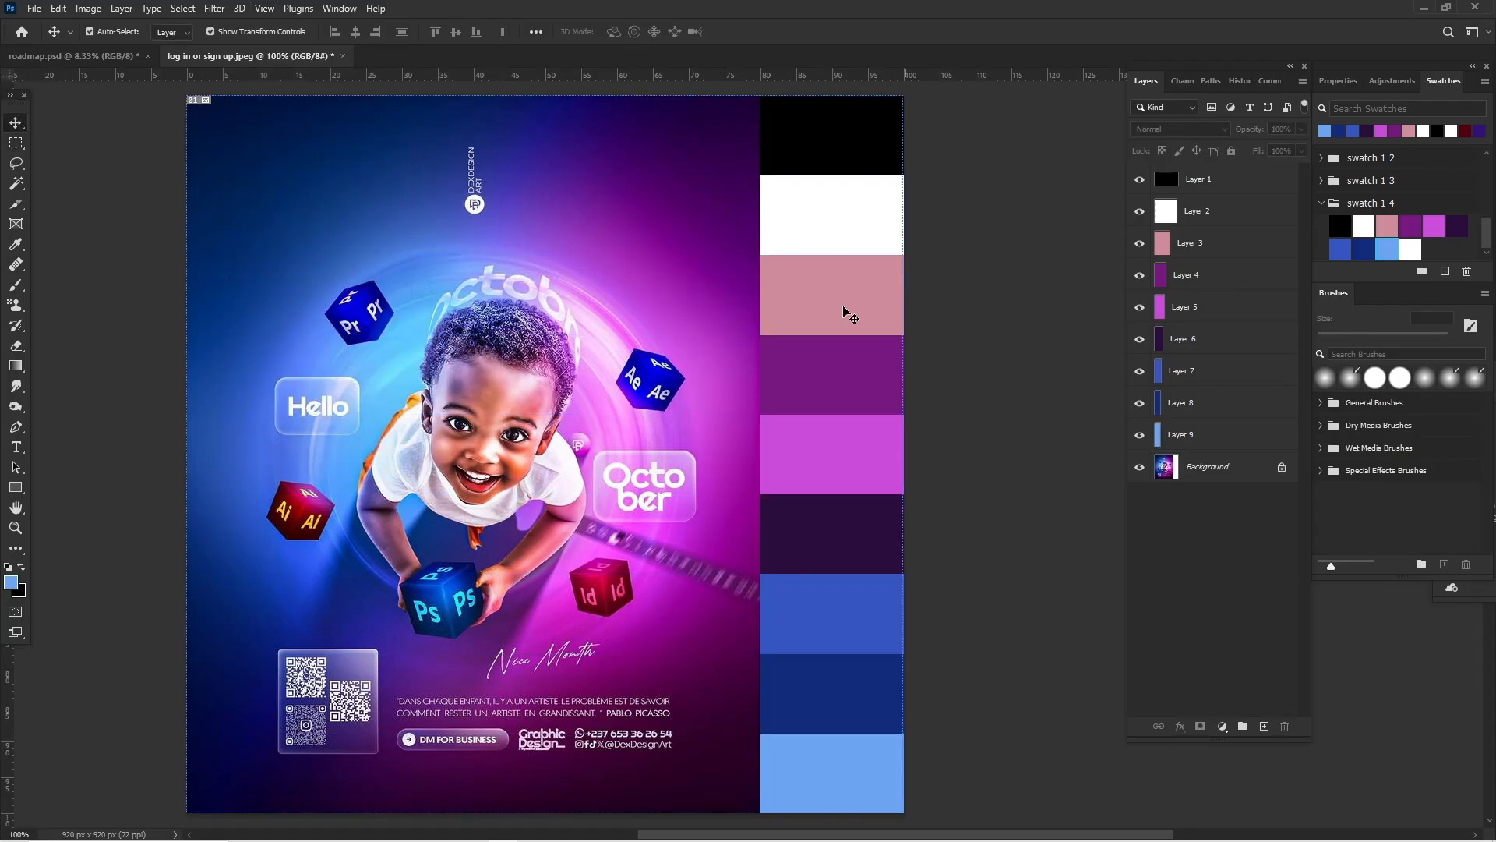